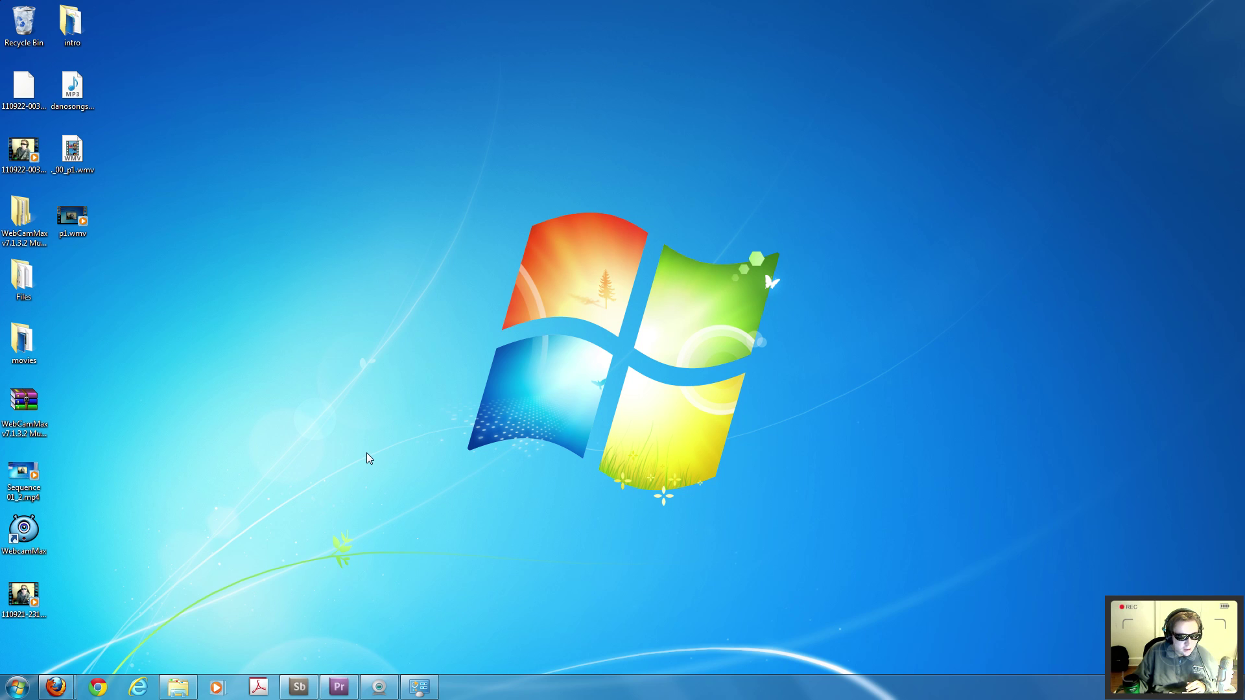
Restart Firefox by closing all its windows from the taskbar and relaunching it.
right_click(55, 688)
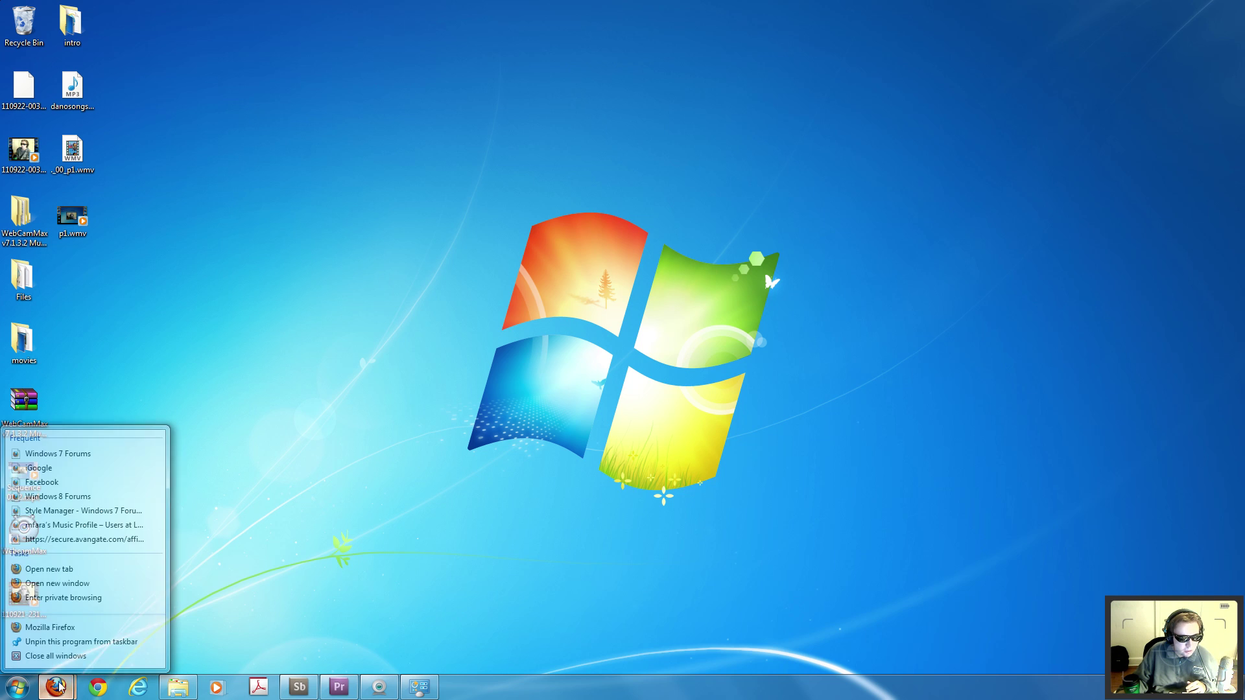
click(86, 651)
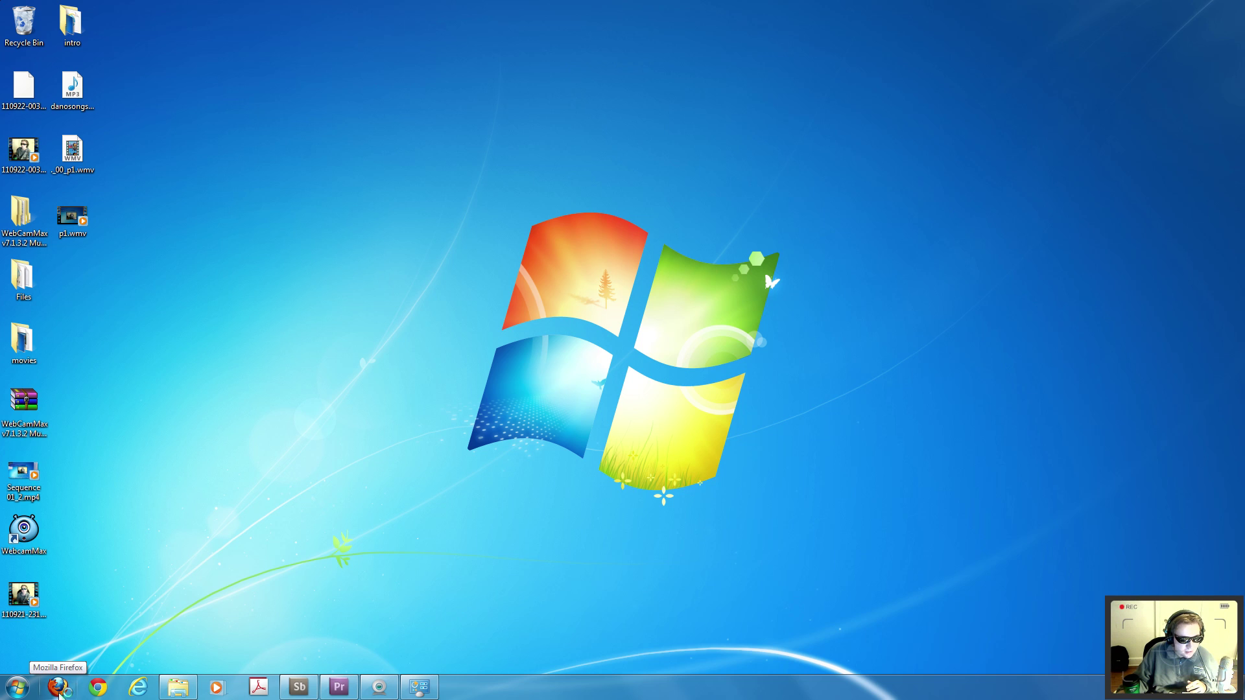
click(59, 688)
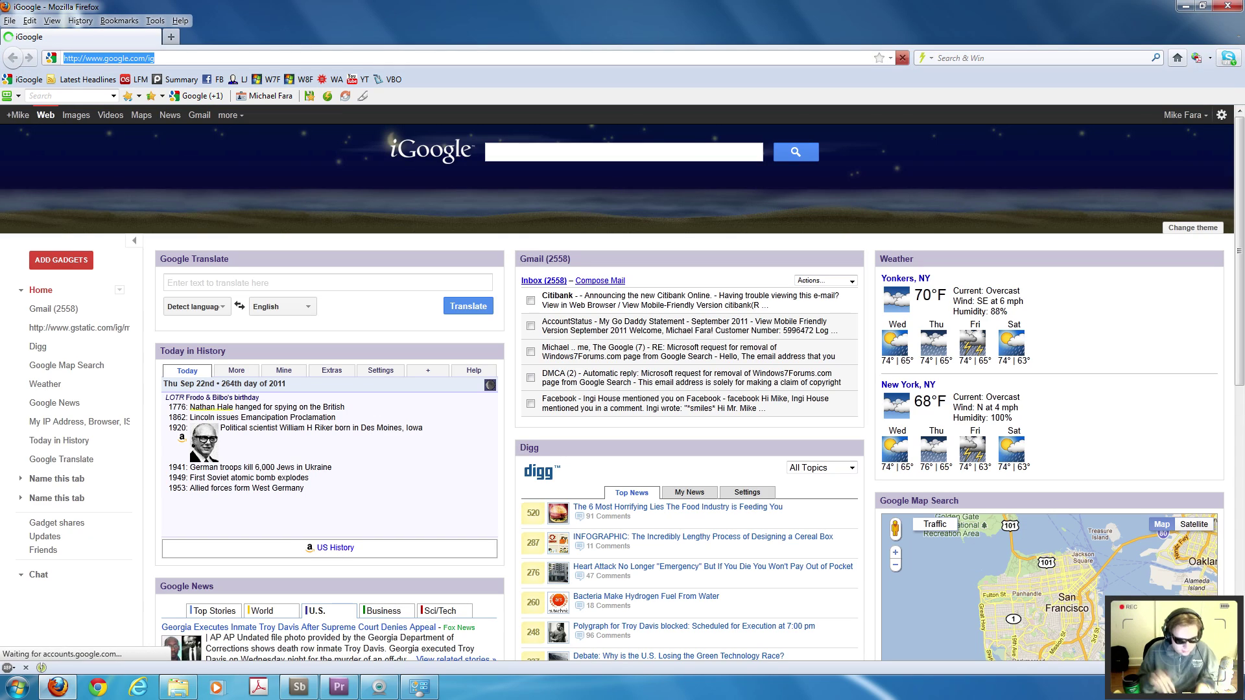
Load windows7forums.com and follow its BoostSpeed 5 download advert.
key(super+plus)
key(super+plus)
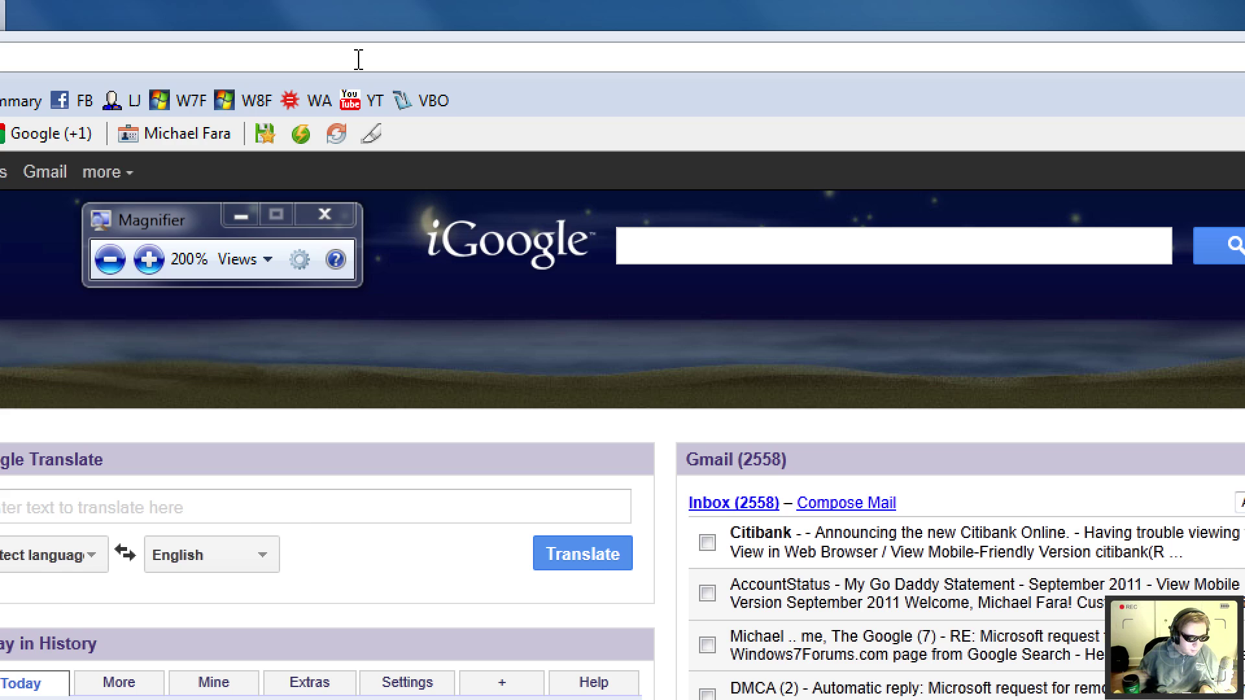
text(wind)
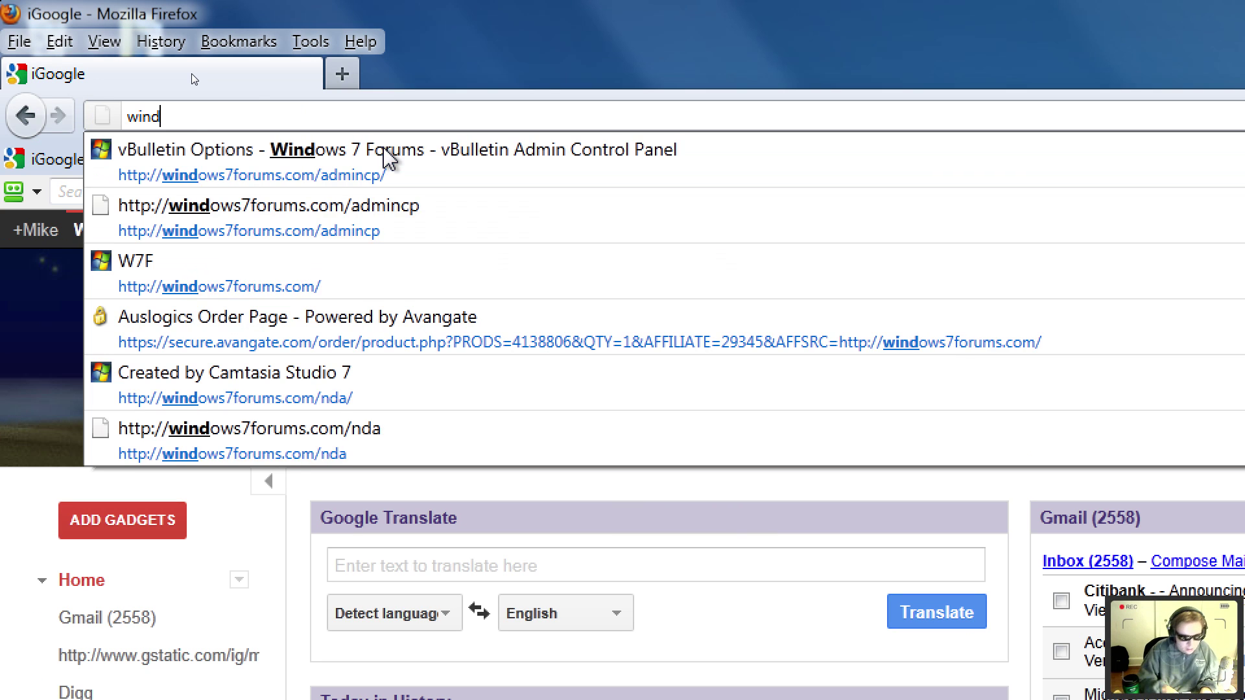
text(ows7forums.com)
key(Return)
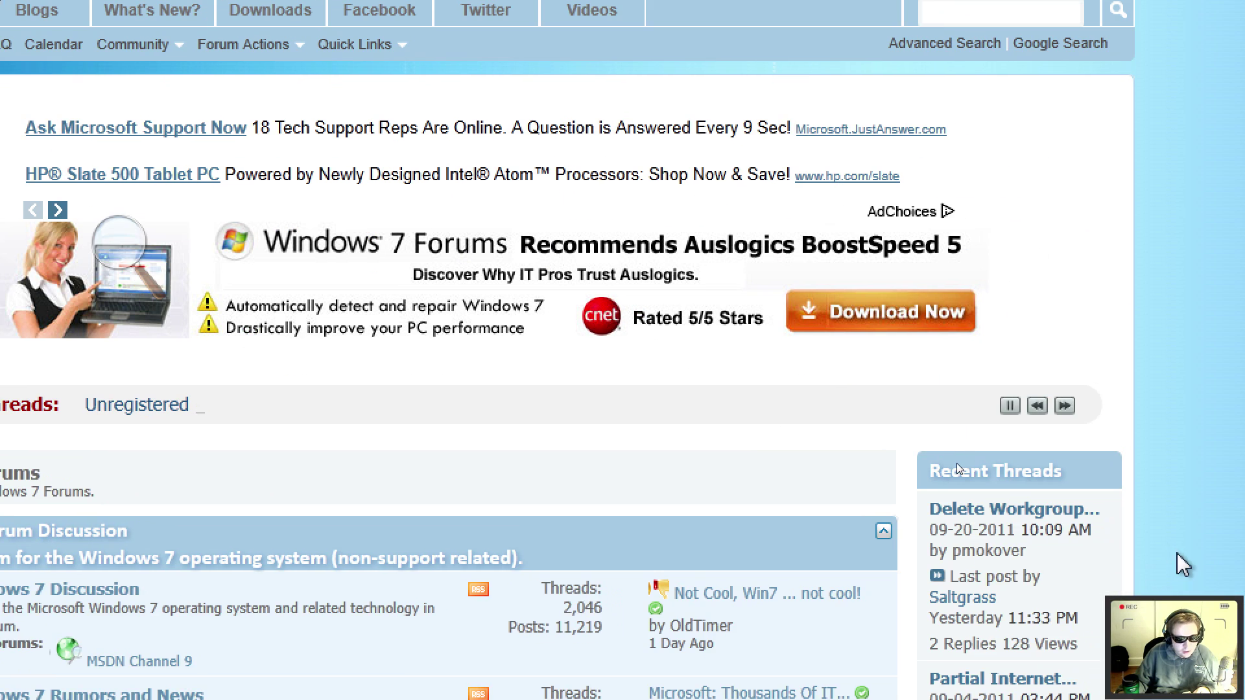
key(super+minus)
key(super+plus)
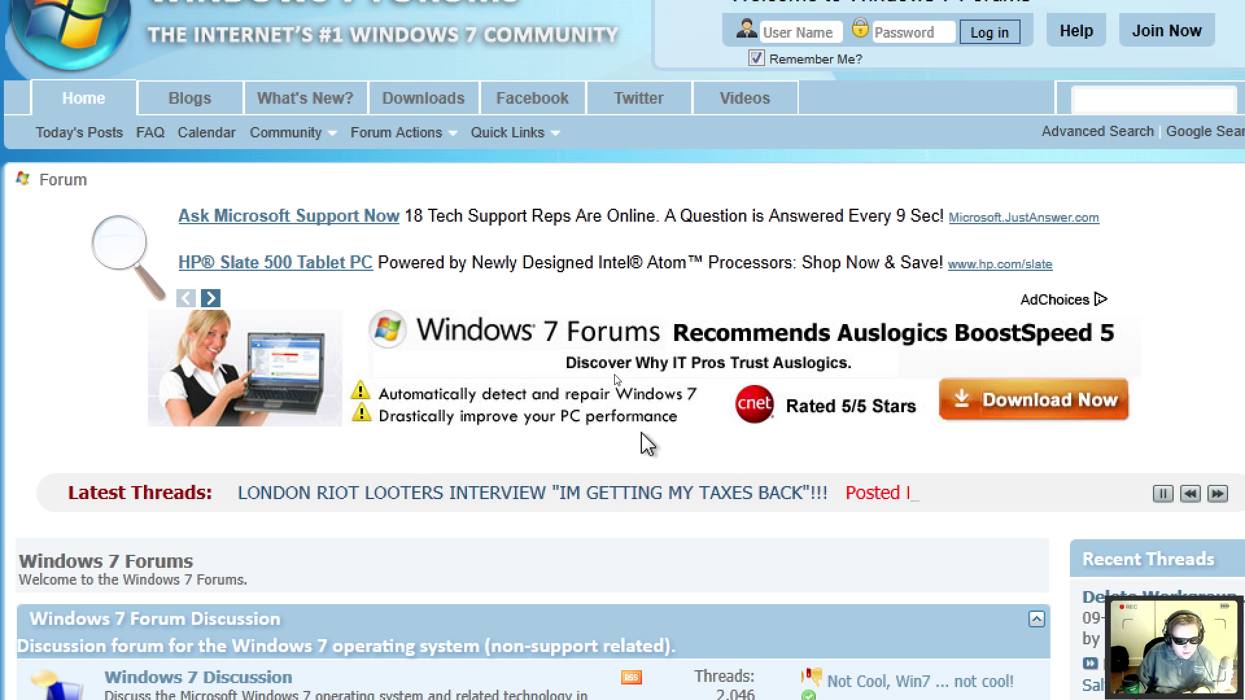
click(1021, 420)
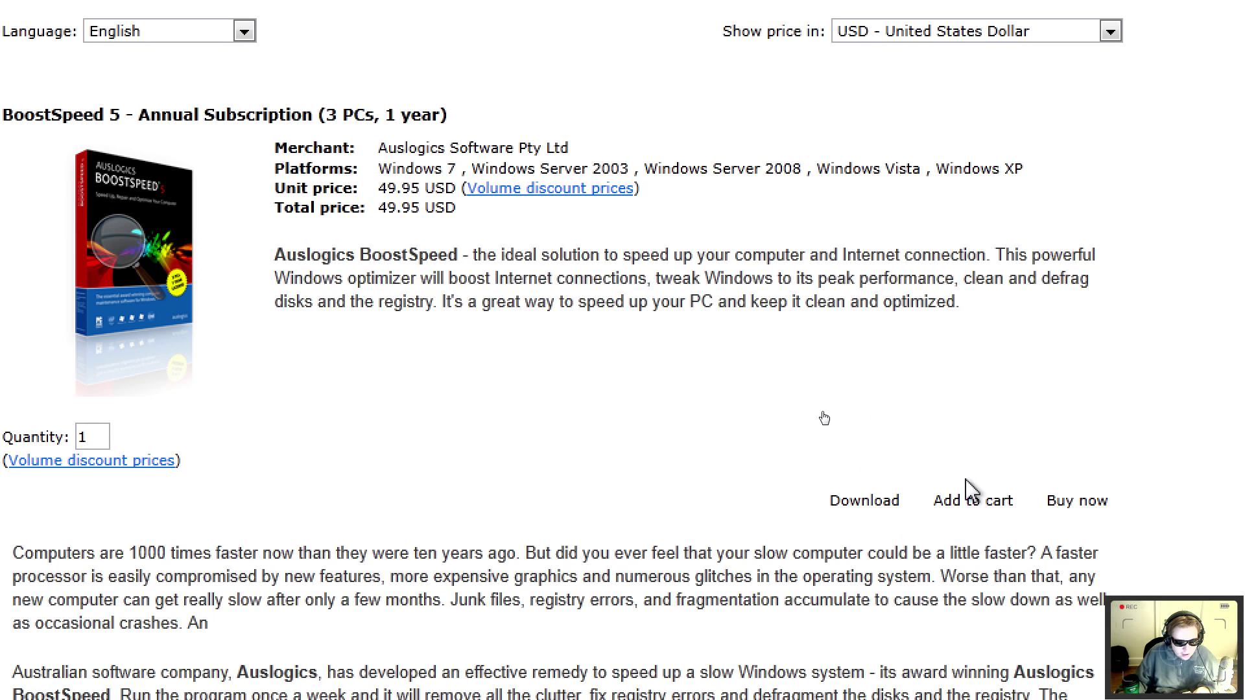
Buy BoostSpeed 5 with coupon WINDOWS7FORUMS applied, dropping the total to 39.96 USD.
click(1087, 502)
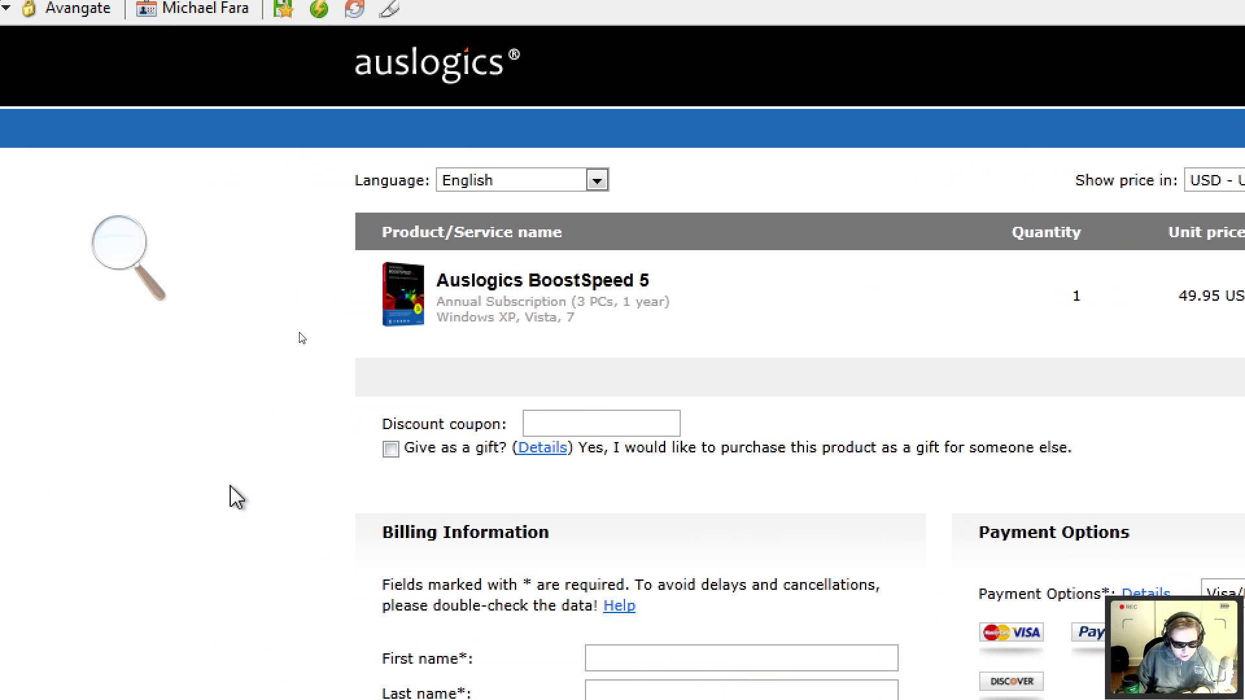
click(591, 426)
text(WINDOWS7FORUMS)
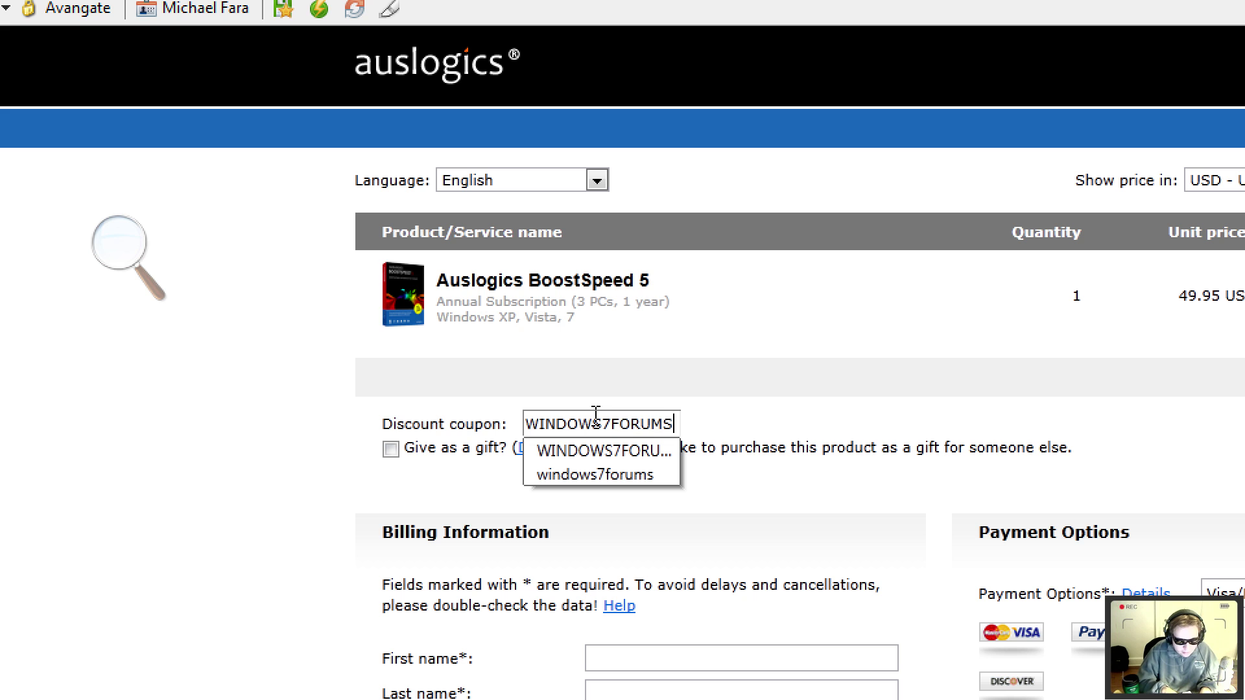
click(1002, 380)
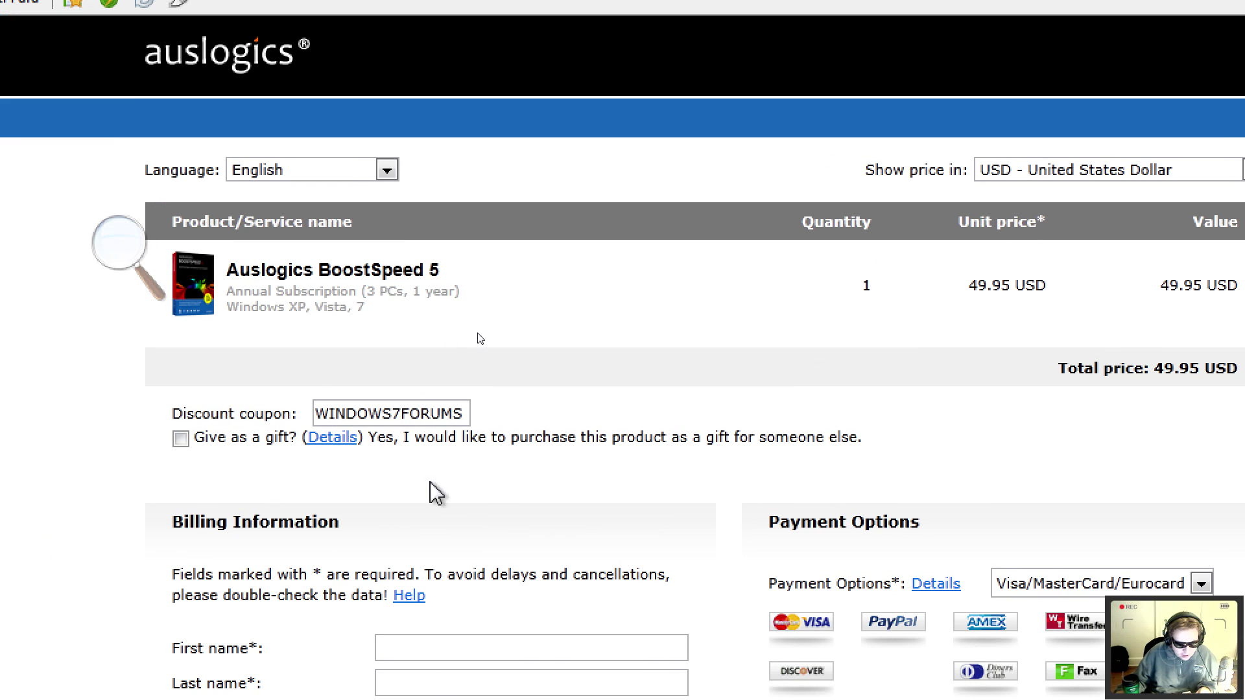
scroll(623, 389, down, 5)
scroll(623, 389, down, 2)
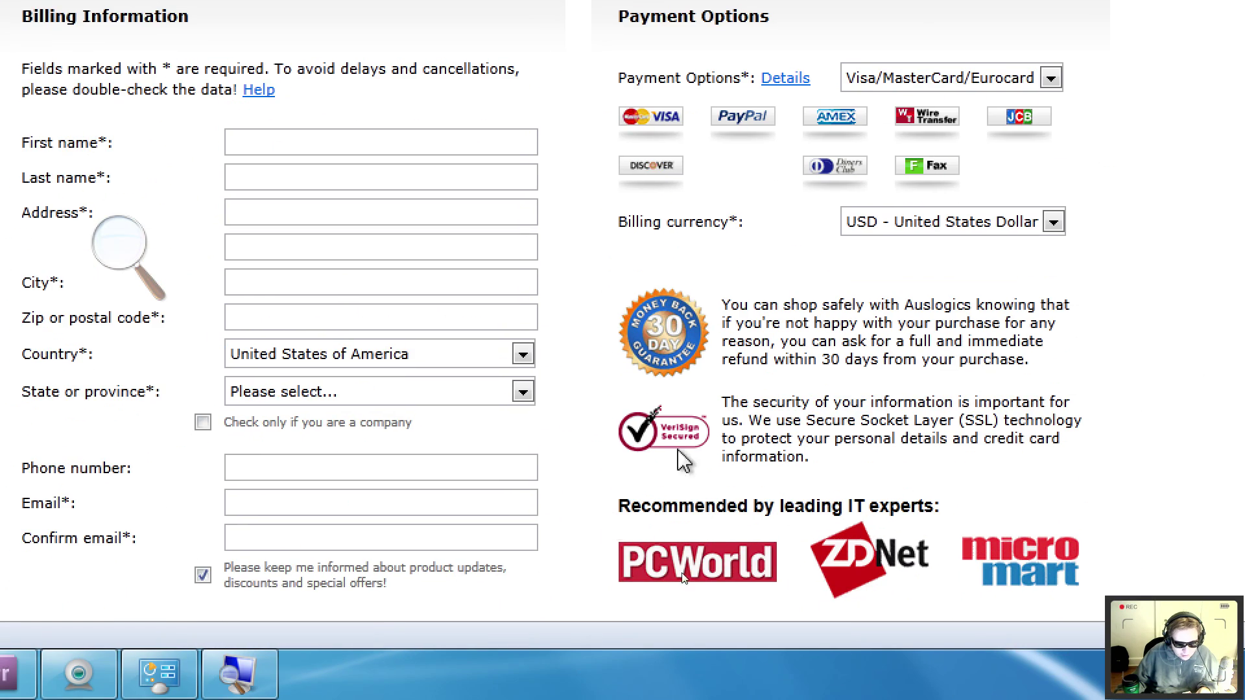
scroll(684, 459, down, 8)
scroll(642, 389, up, 3)
scroll(642, 389, up, 3)
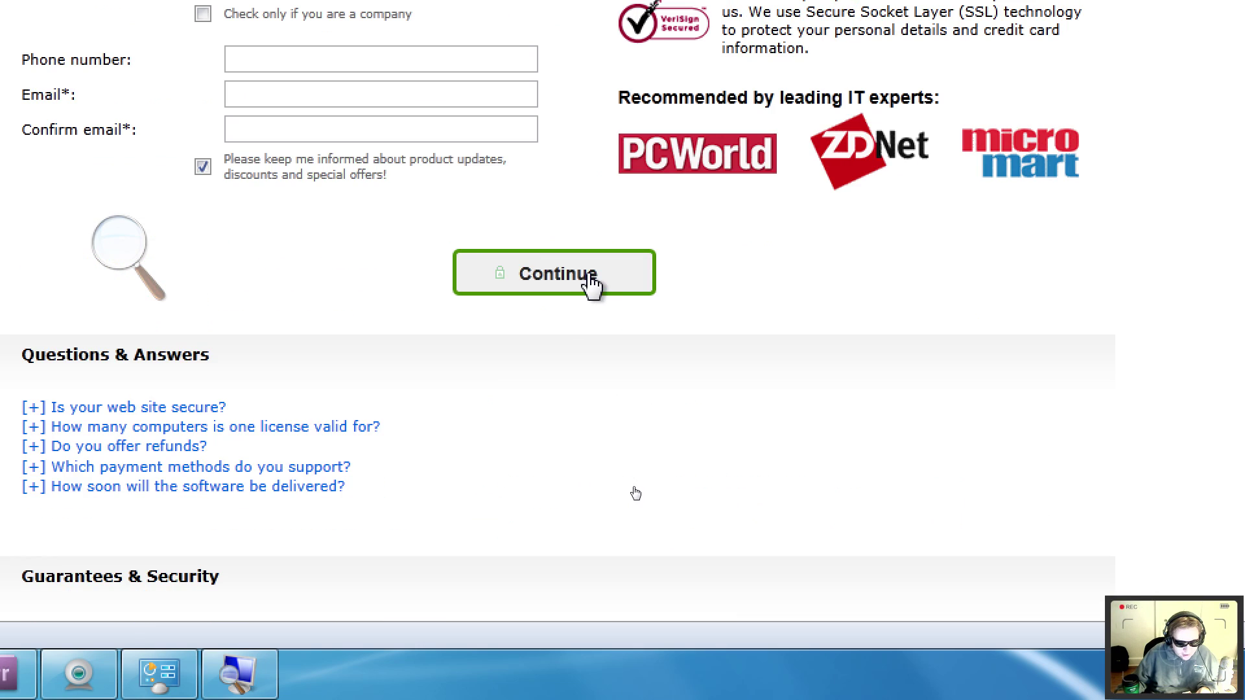
scroll(593, 284, up, 3)
scroll(593, 284, up, 2)
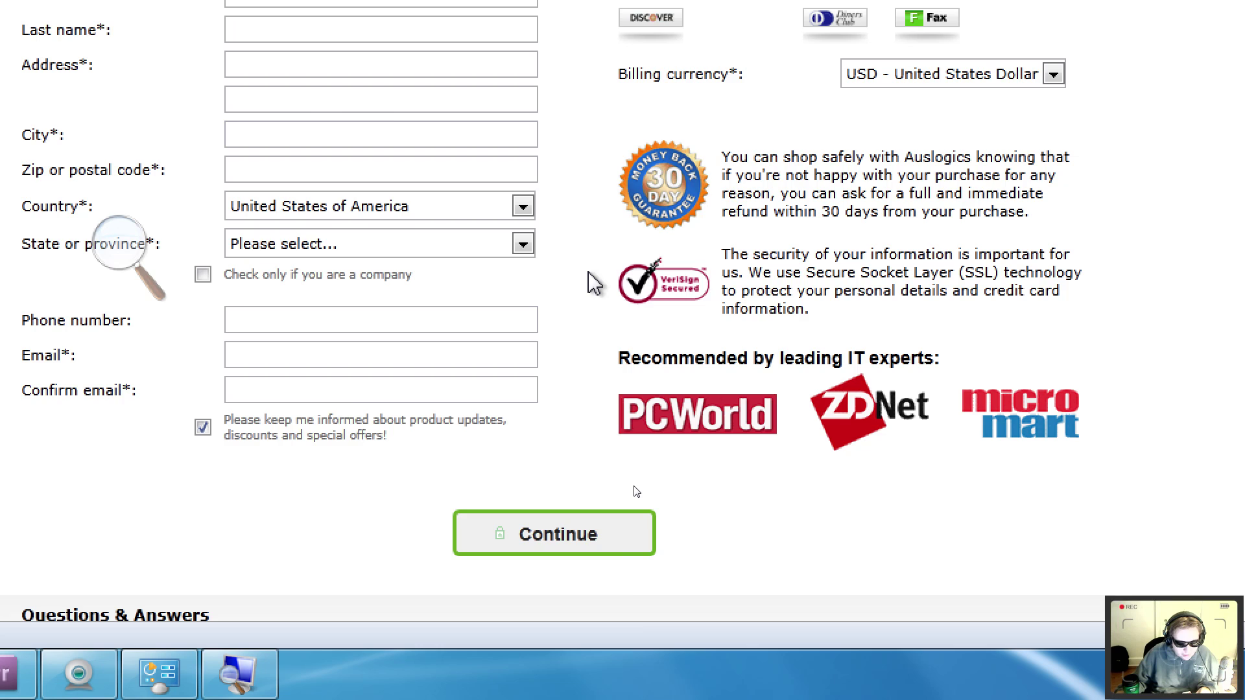
key(Return)
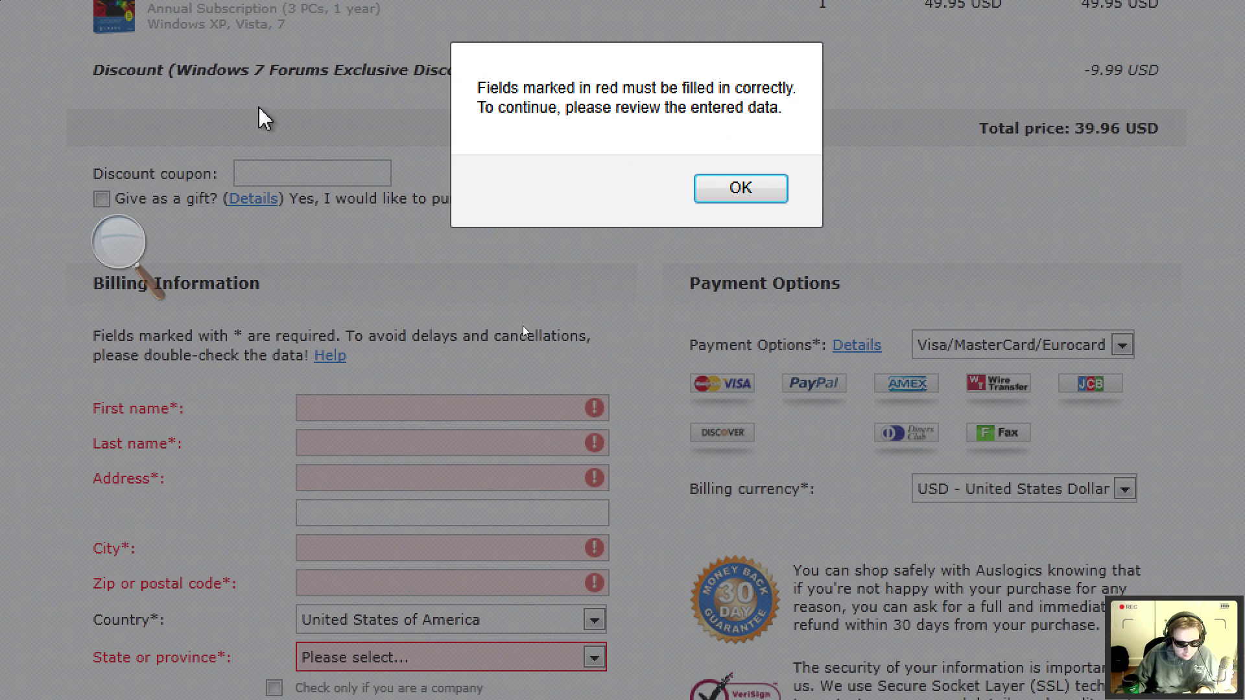
click(740, 188)
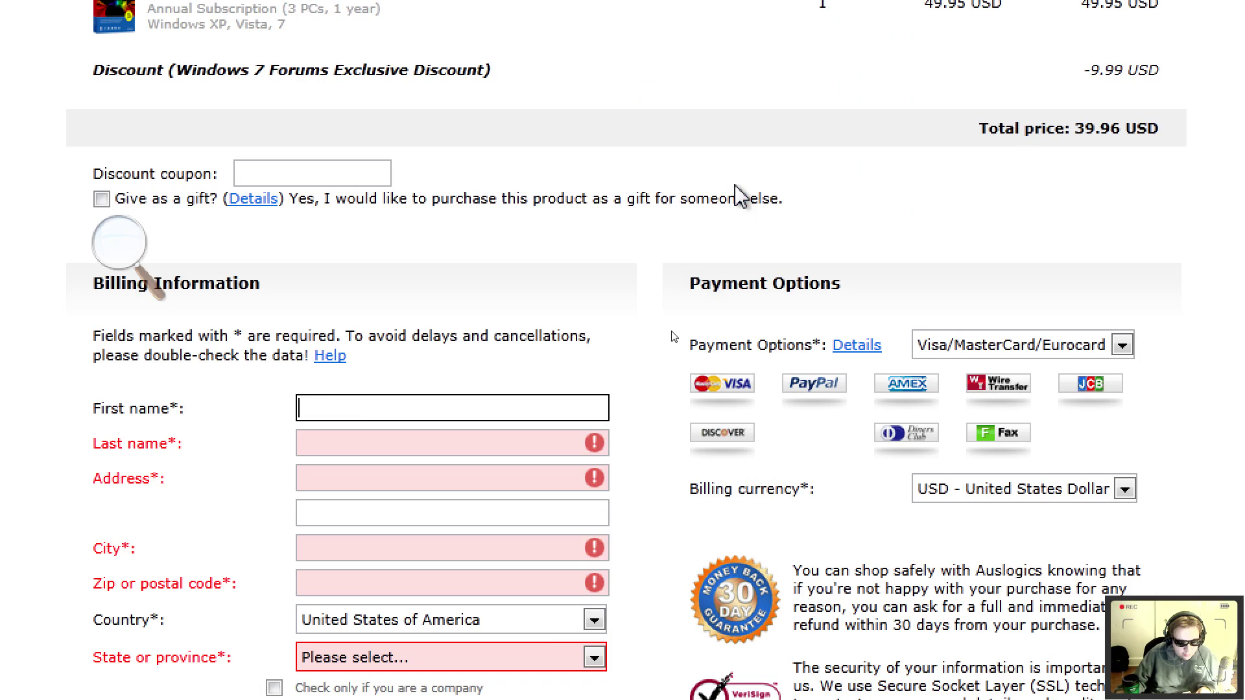
scroll(603, 233, up, 5)
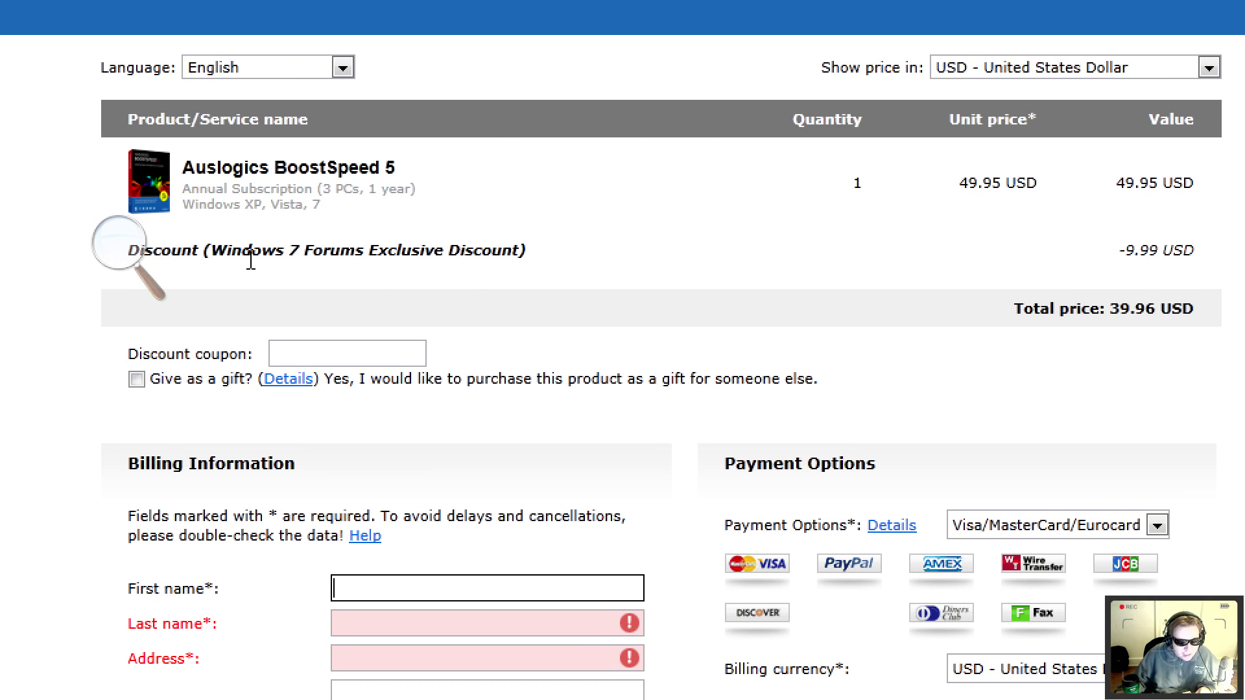
mouse_move(250, 255)
mouse_down()
mouse_move(1182, 251)
mouse_move(515, 251)
mouse_up()
click(1182, 247)
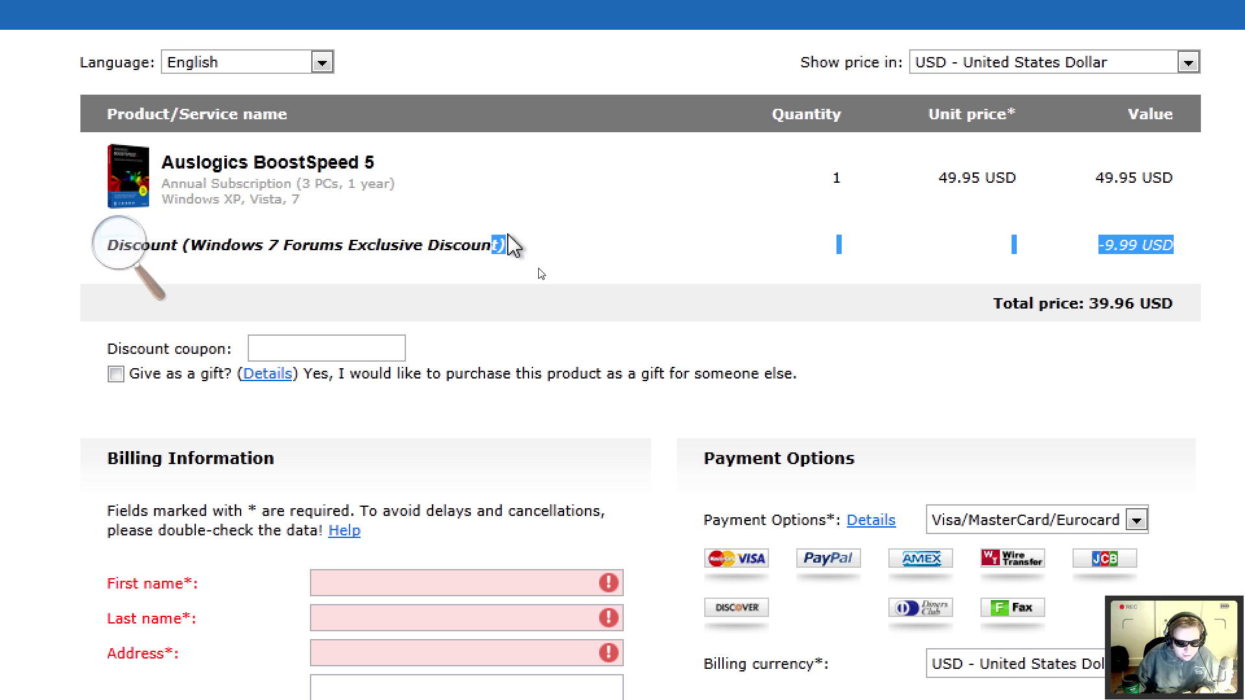
click(510, 233)
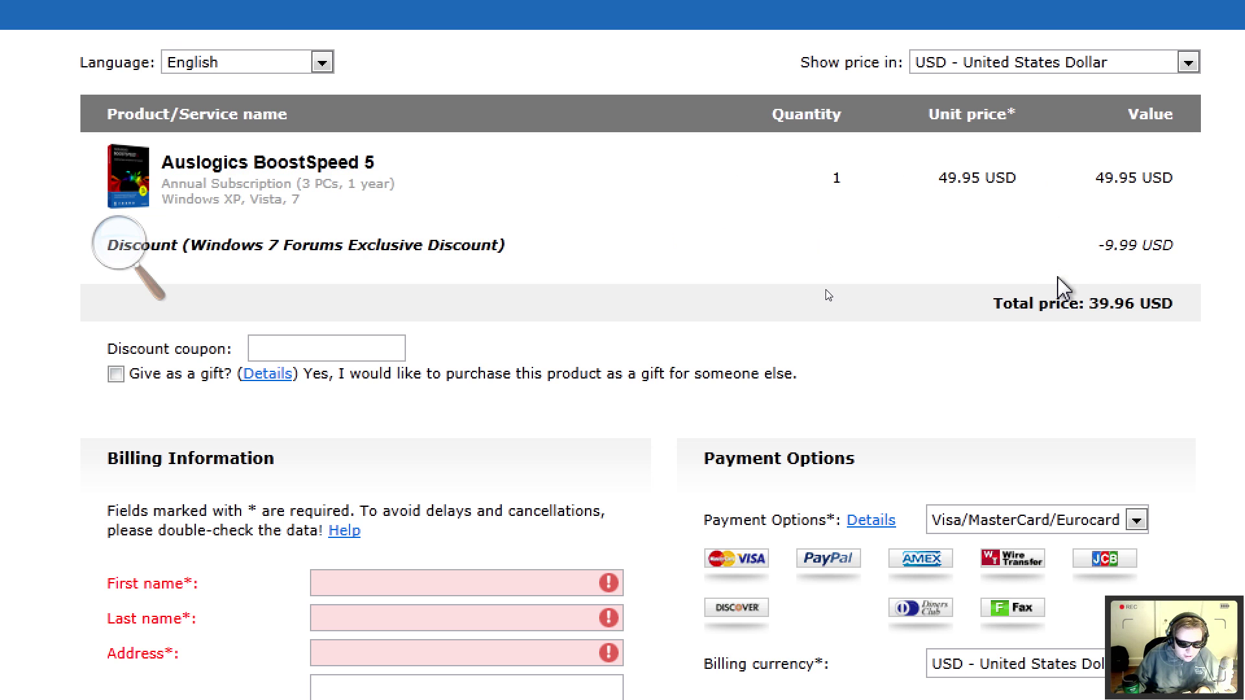
drag(1094, 245, 1180, 246)
click(1170, 242)
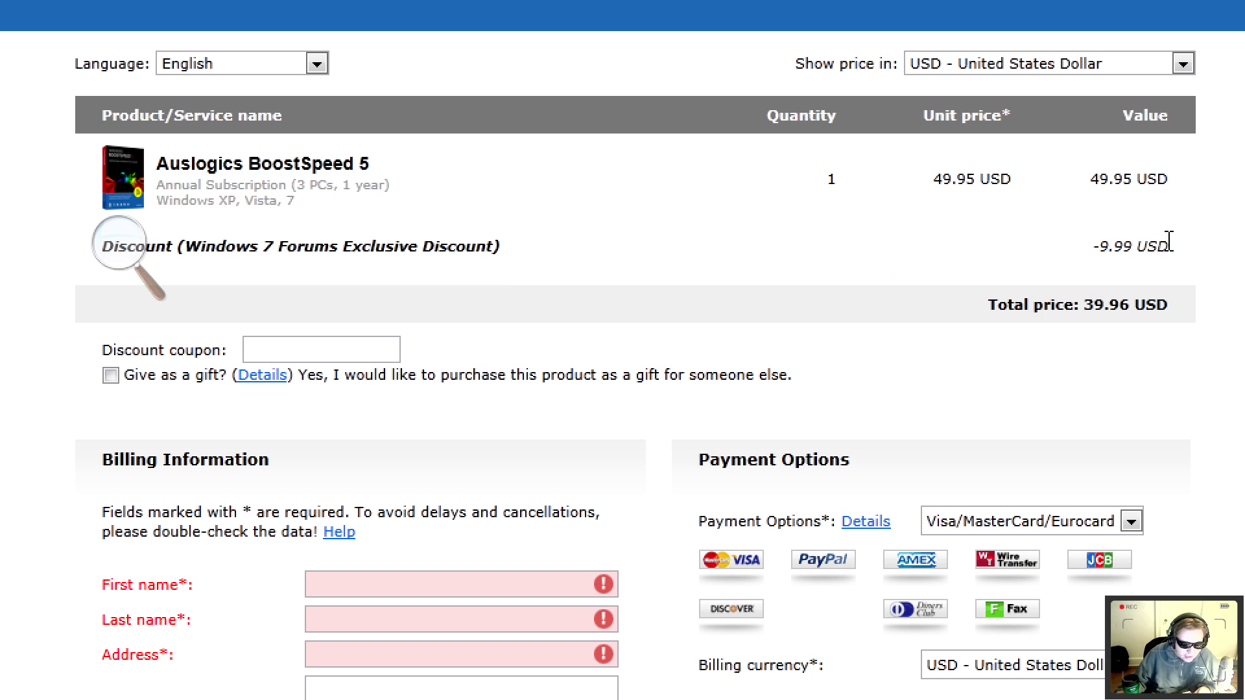
drag(977, 312, 1181, 306)
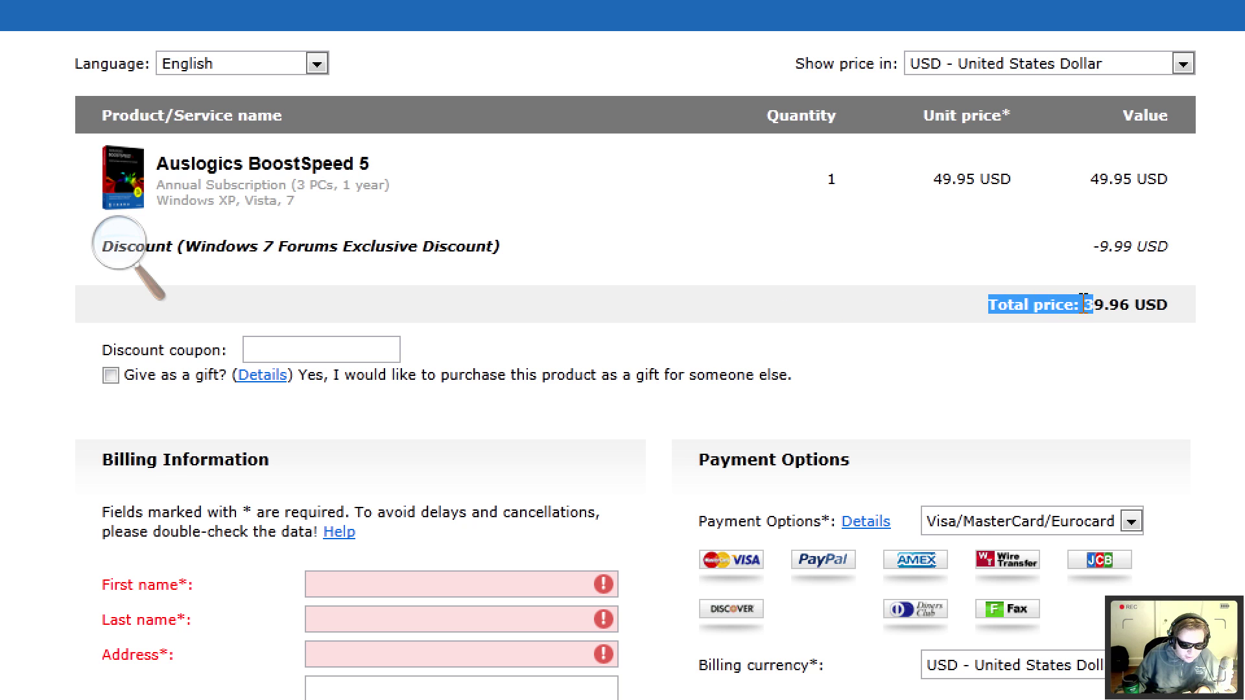
click(1182, 306)
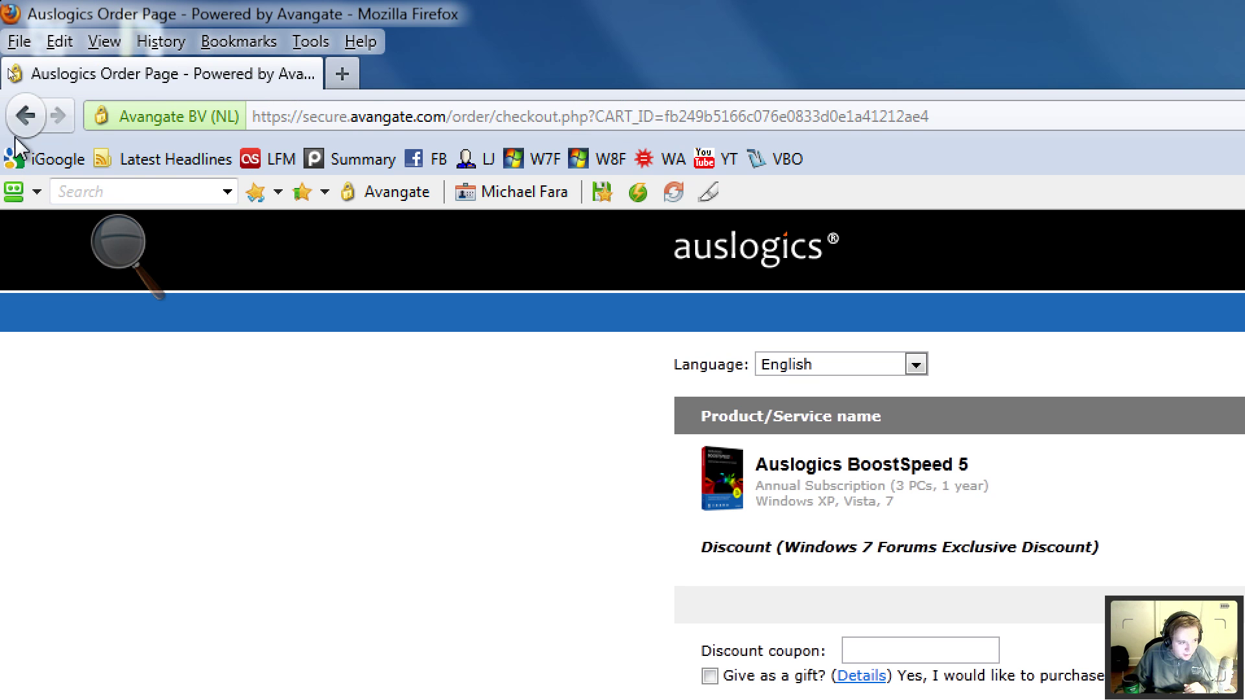
Return to the forum page and download the BoostSpeed 5 installer to disk.
click(26, 116)
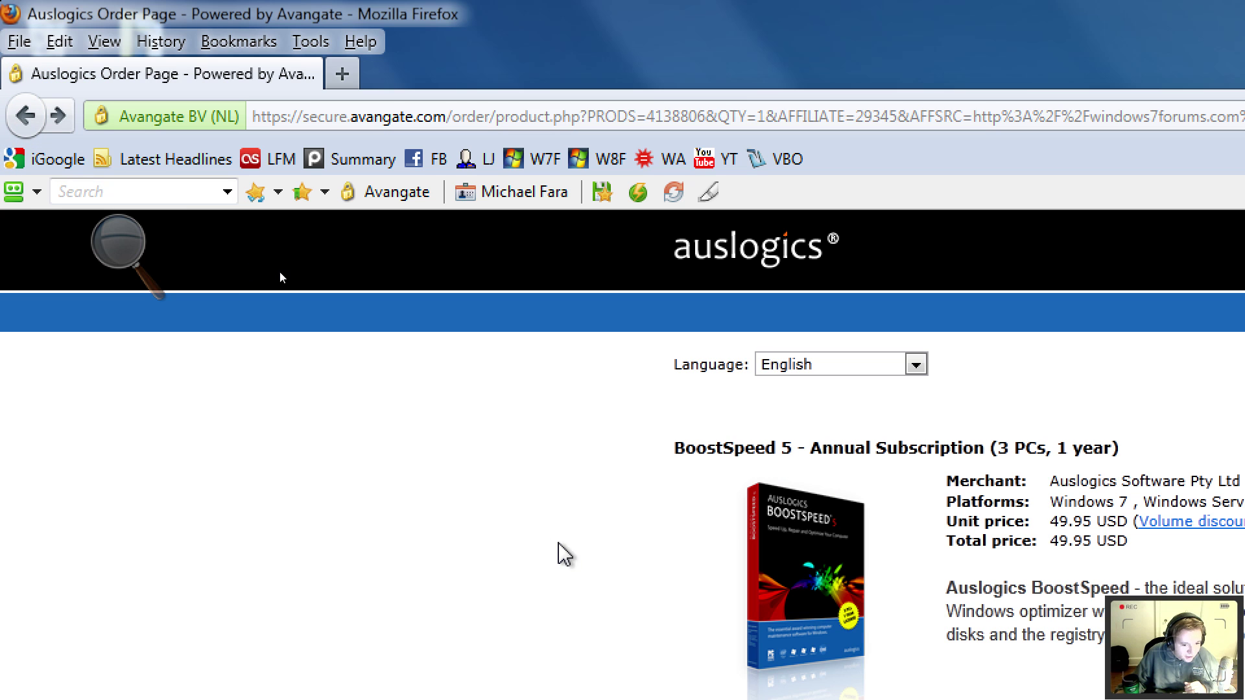
click(26, 116)
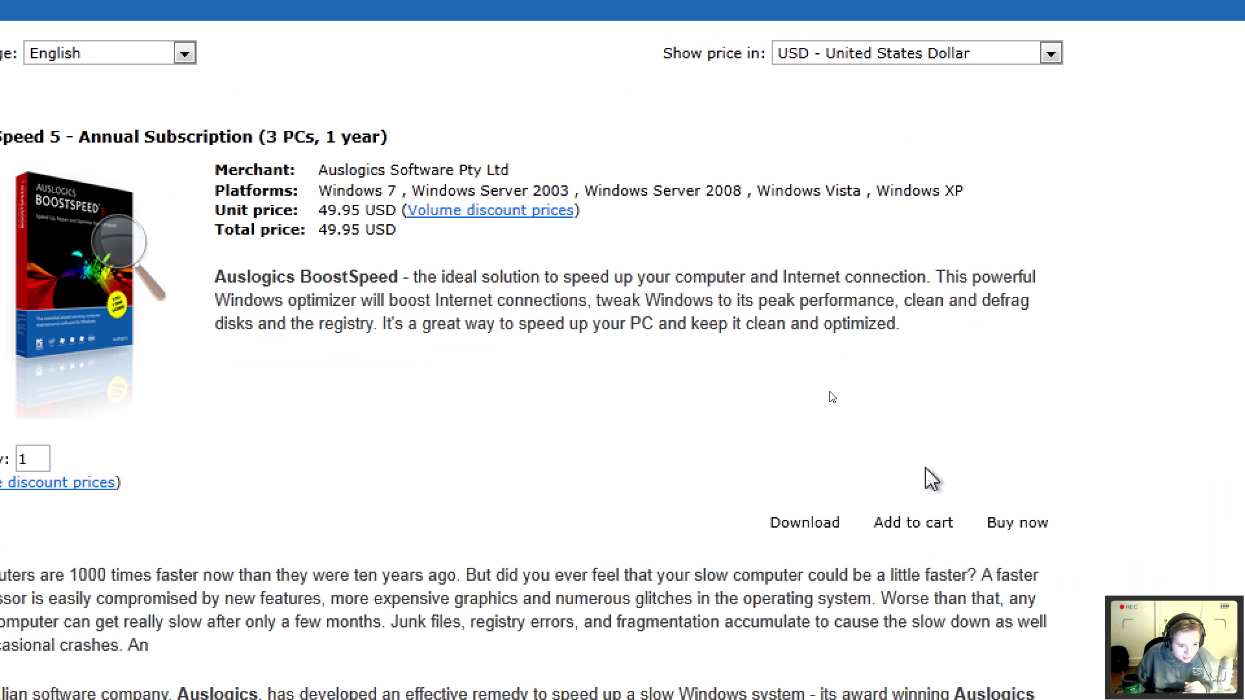
click(814, 537)
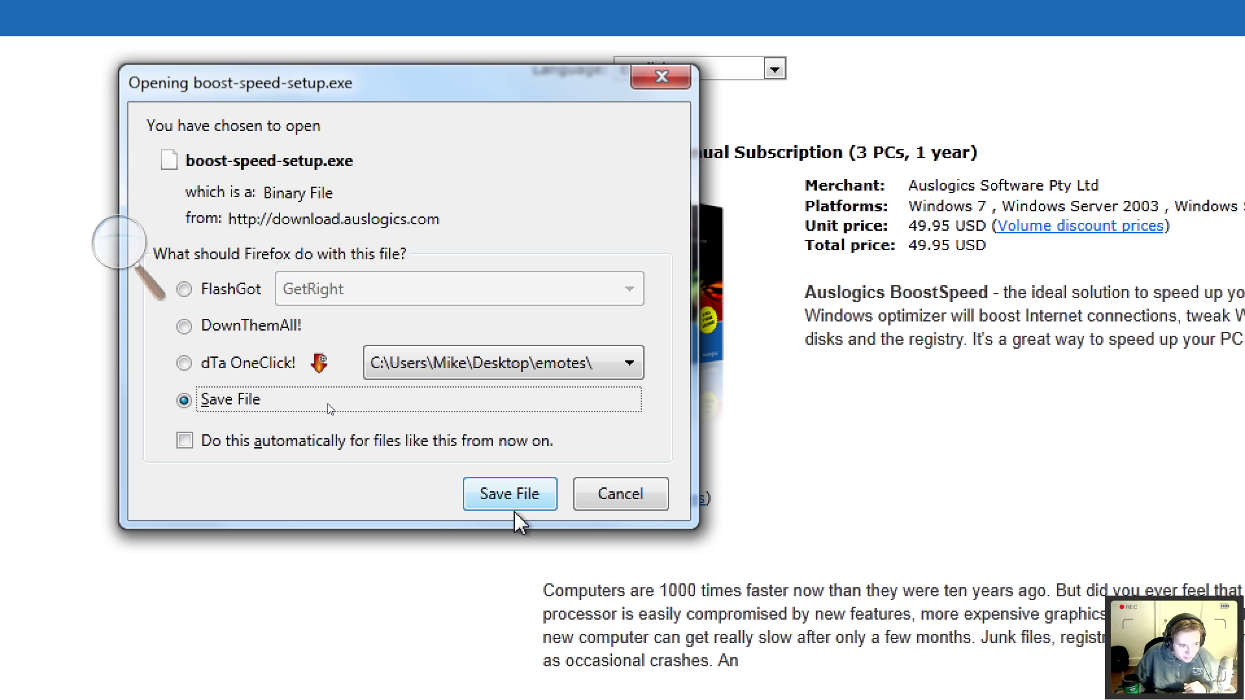
click(510, 495)
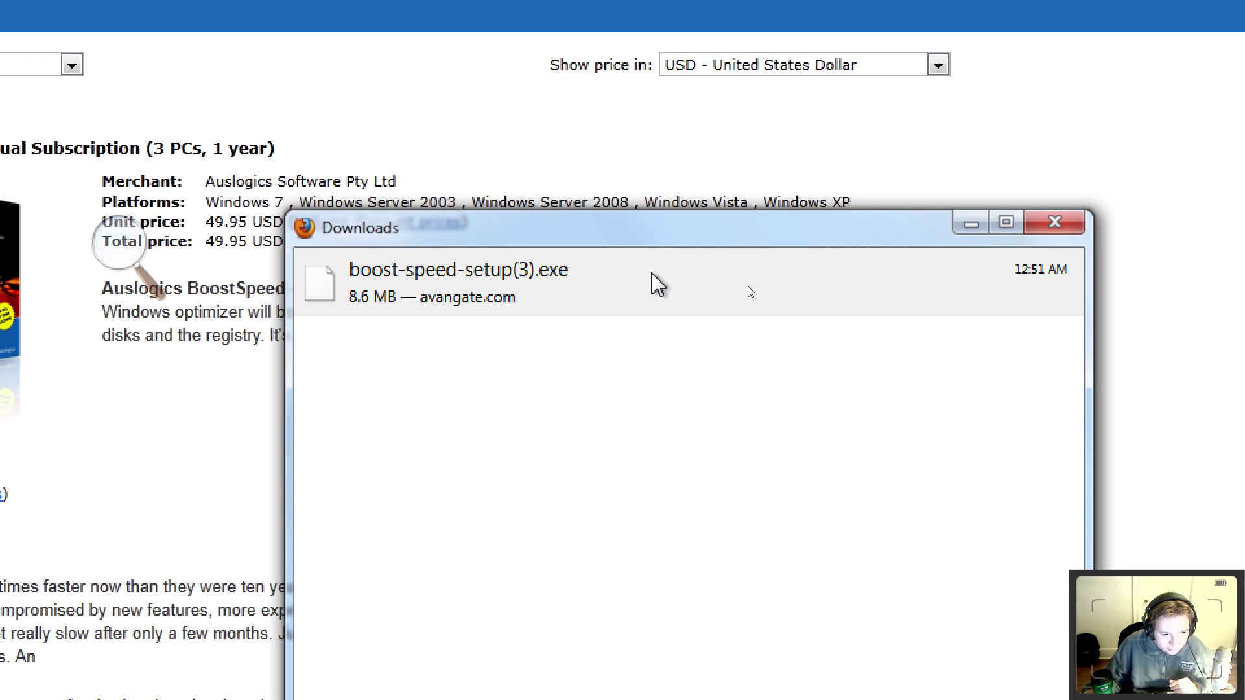
Run the downloaded boost-speed-setup(3).exe, confirming the security warning.
click(658, 284)
double_click(658, 282)
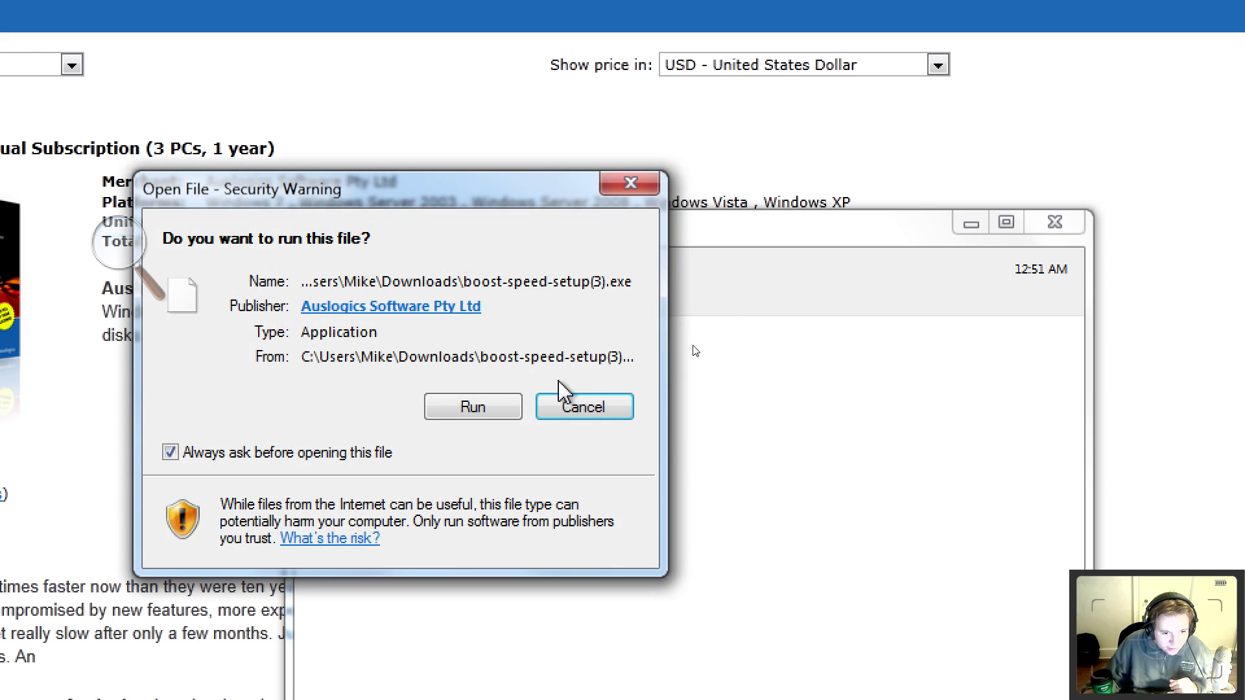
click(489, 414)
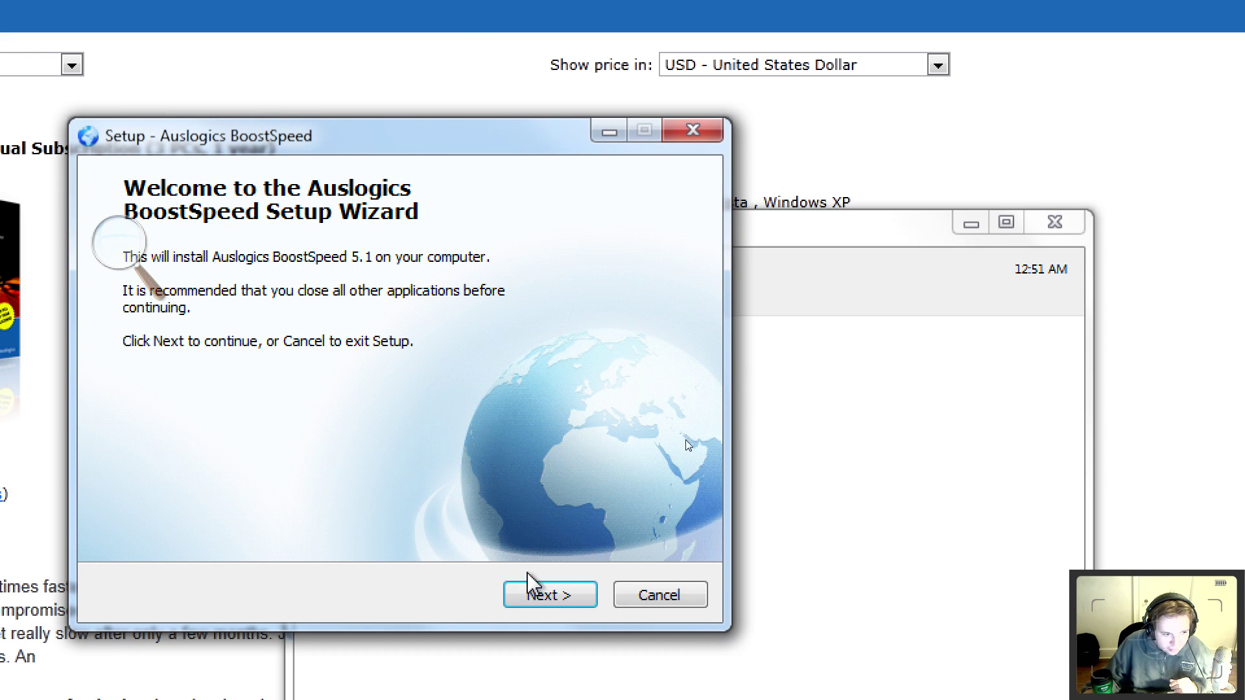
Accept the license, keep the default icon and startup tasks, and install BoostSpeed 5.1.
click(536, 600)
click(222, 516)
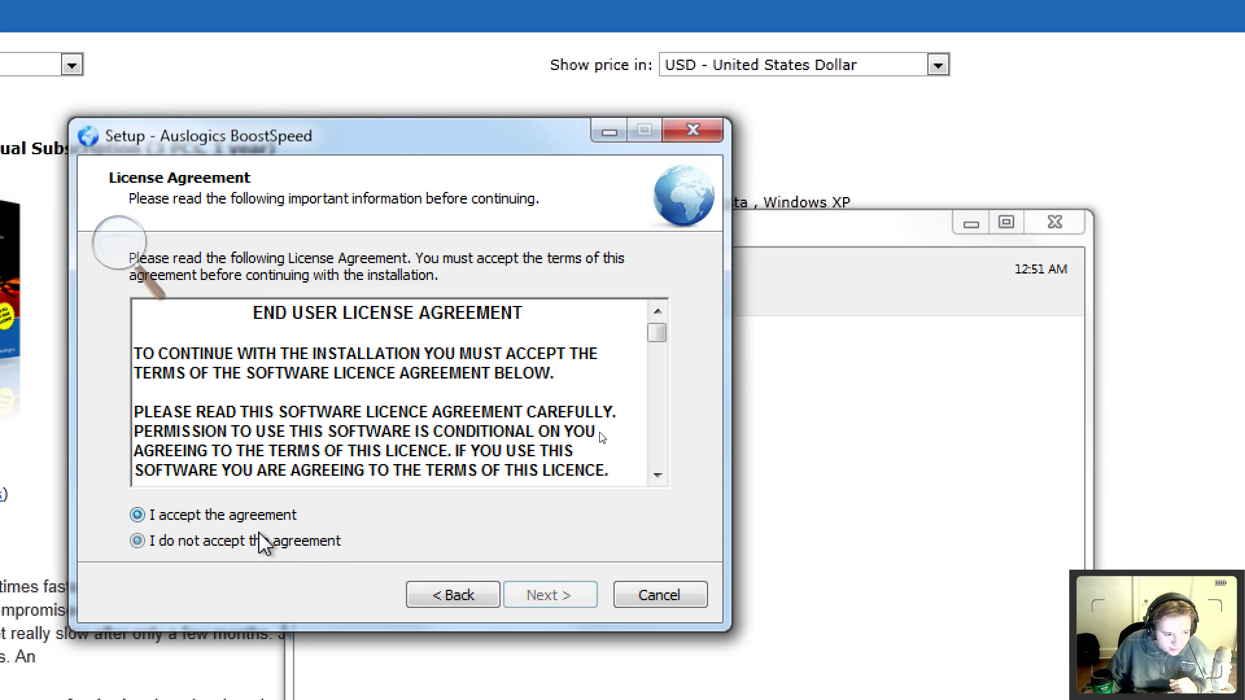
click(513, 600)
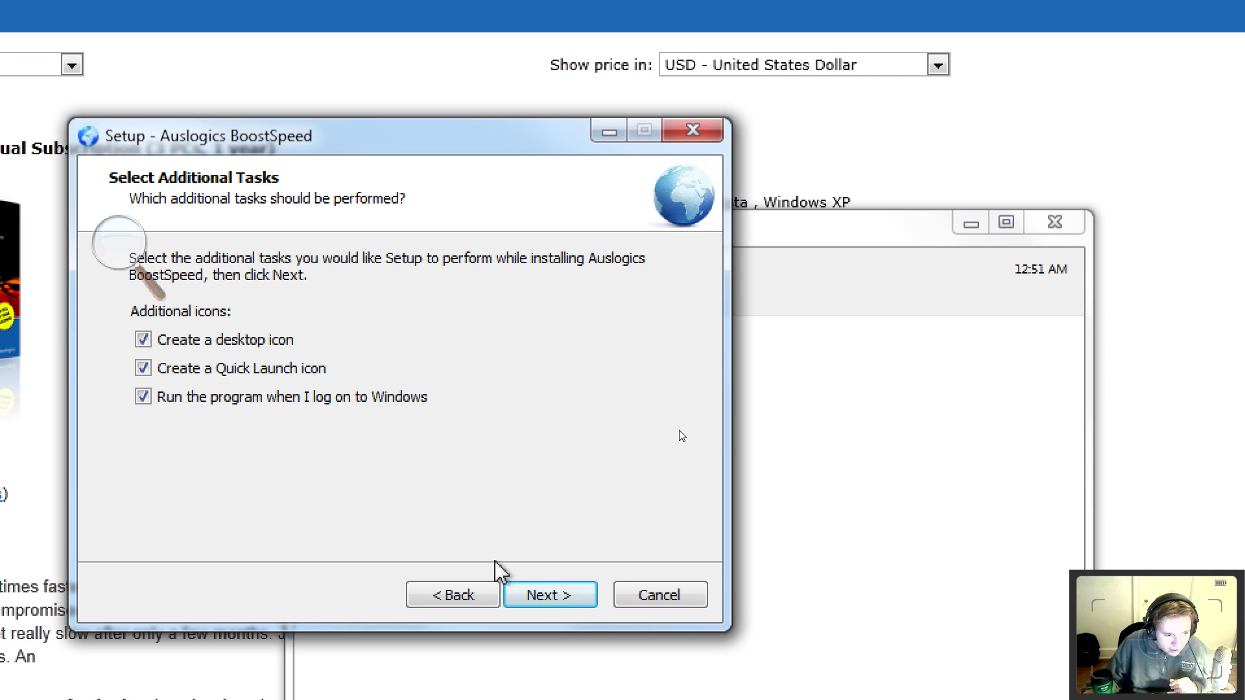
click(559, 603)
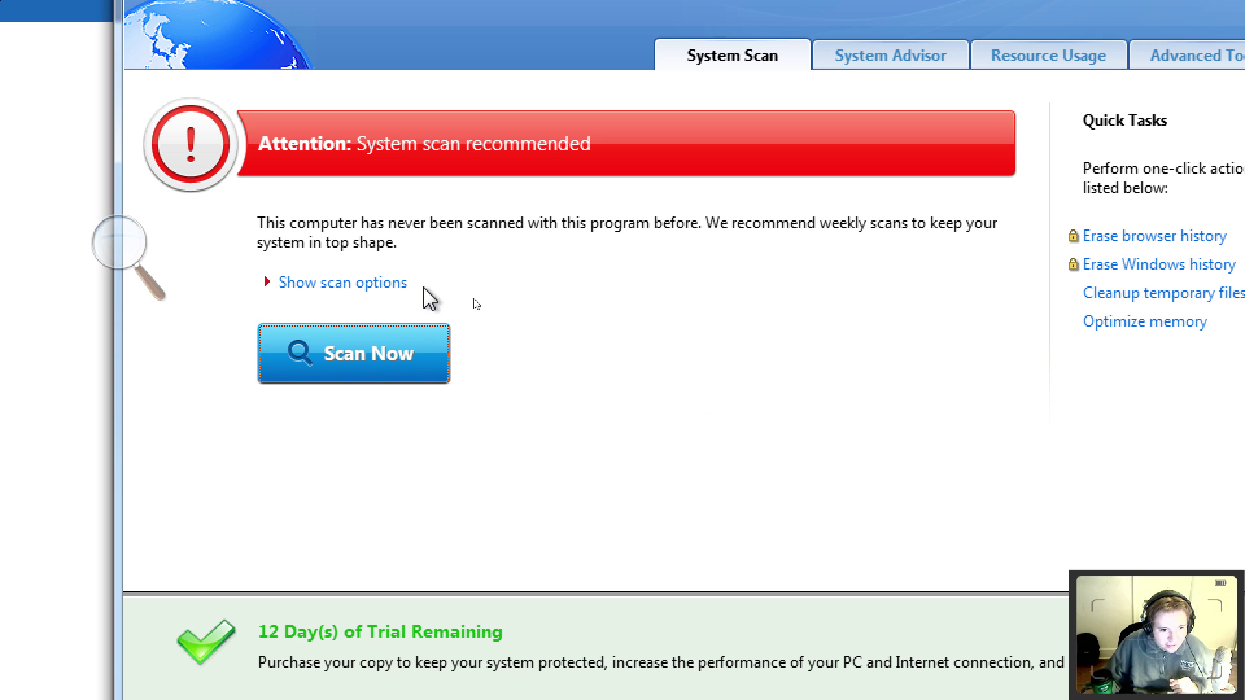
Review the scan categories, then scan the computer, finding 7,924 problems.
click(361, 282)
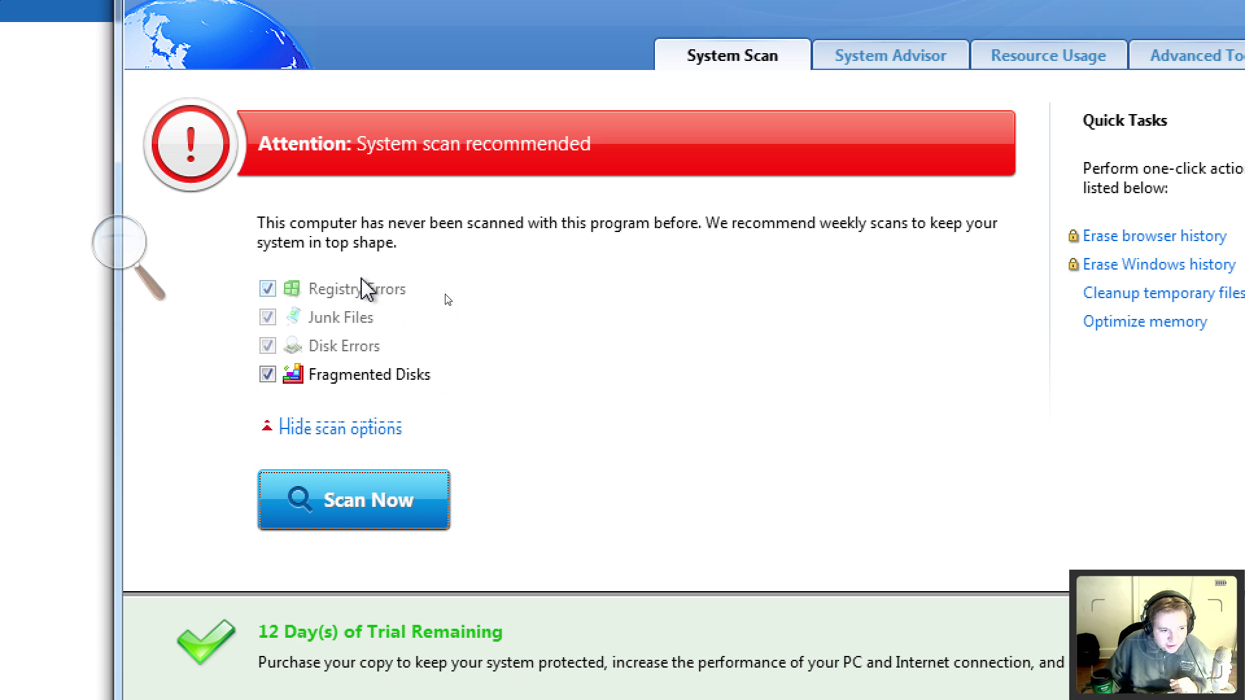
click(354, 433)
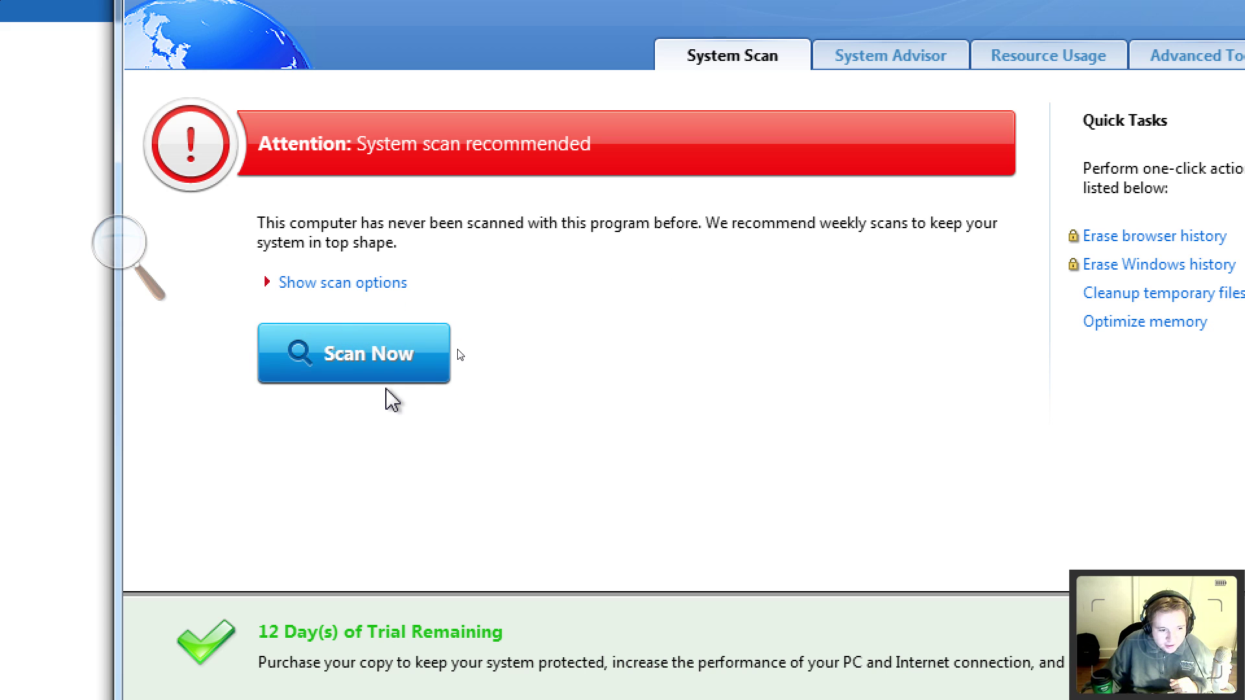
click(418, 353)
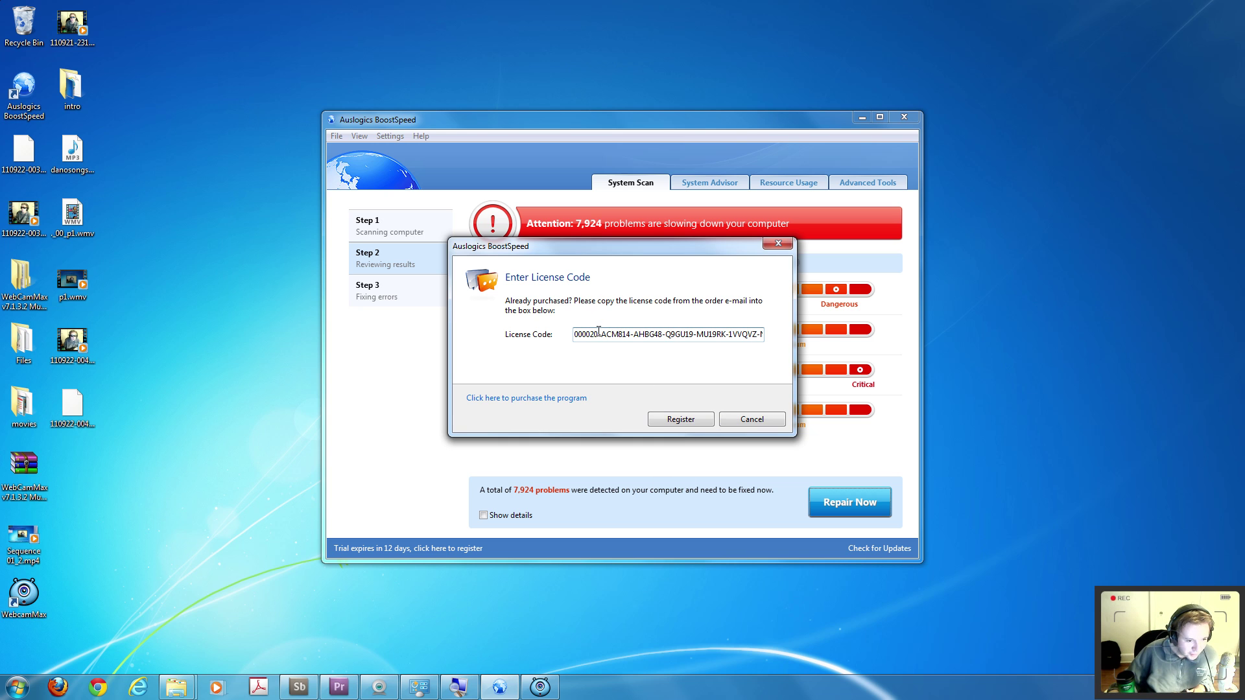
Select the license code in the entry dialog and close it without registering.
drag(599, 333, 497, 339)
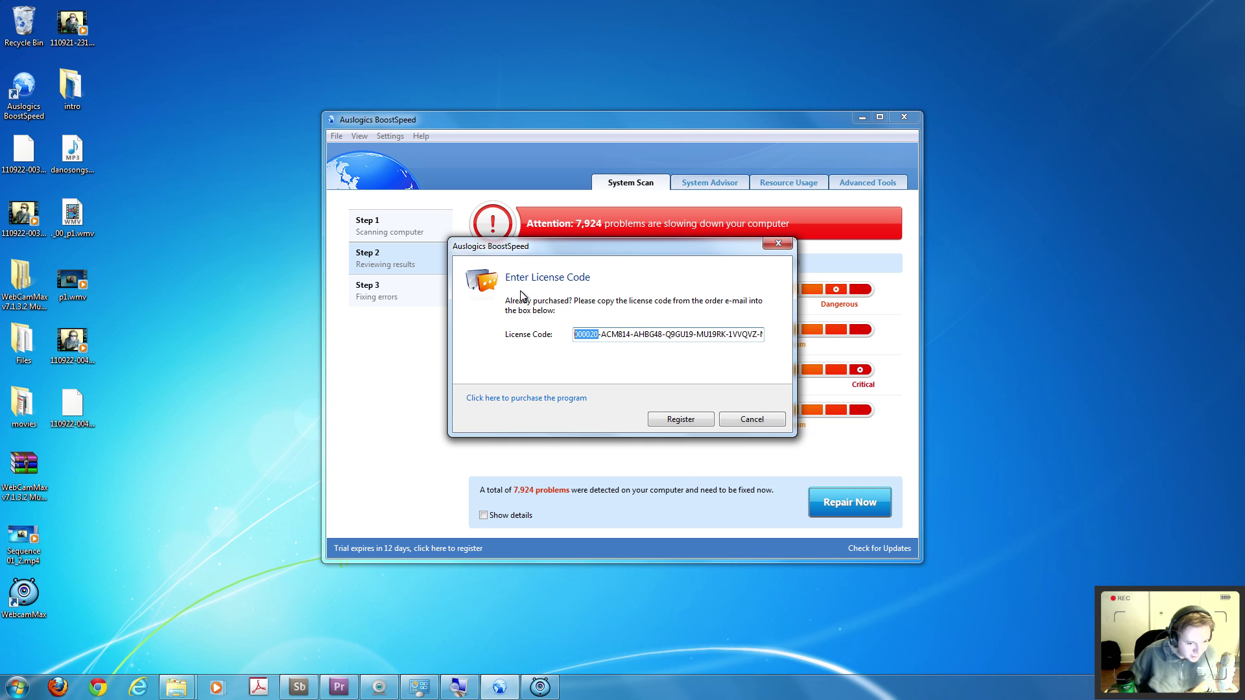
double_click(587, 339)
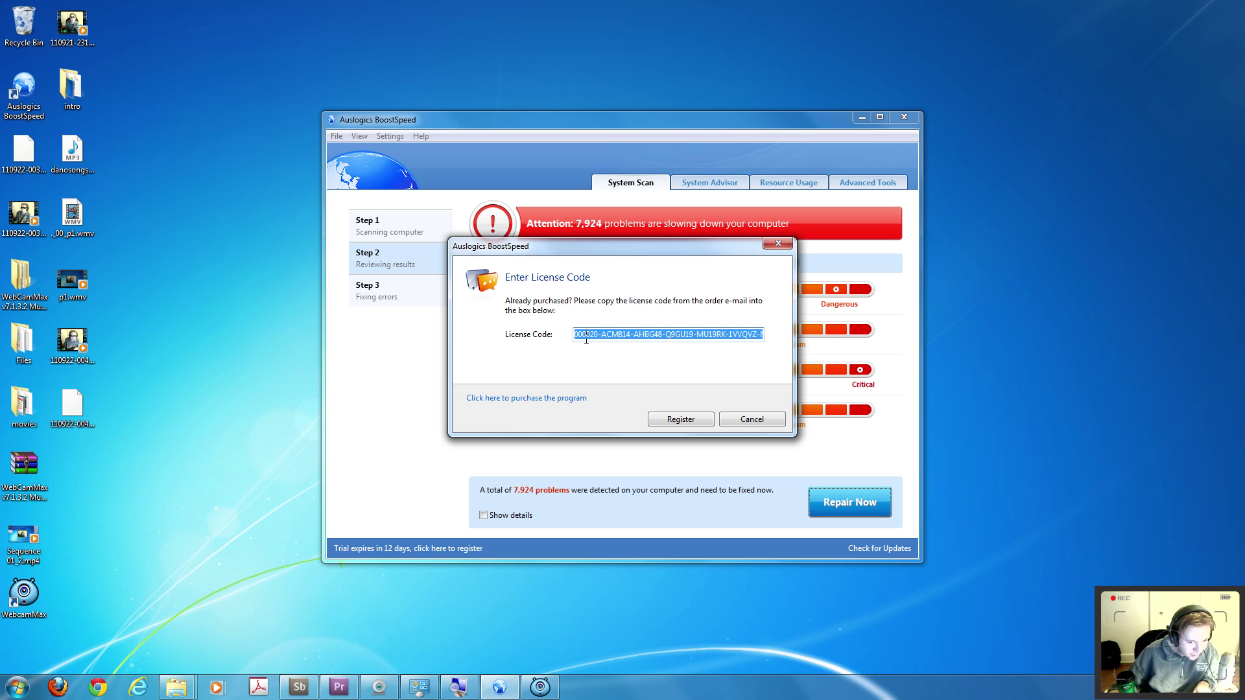
drag(658, 334, 350, 335)
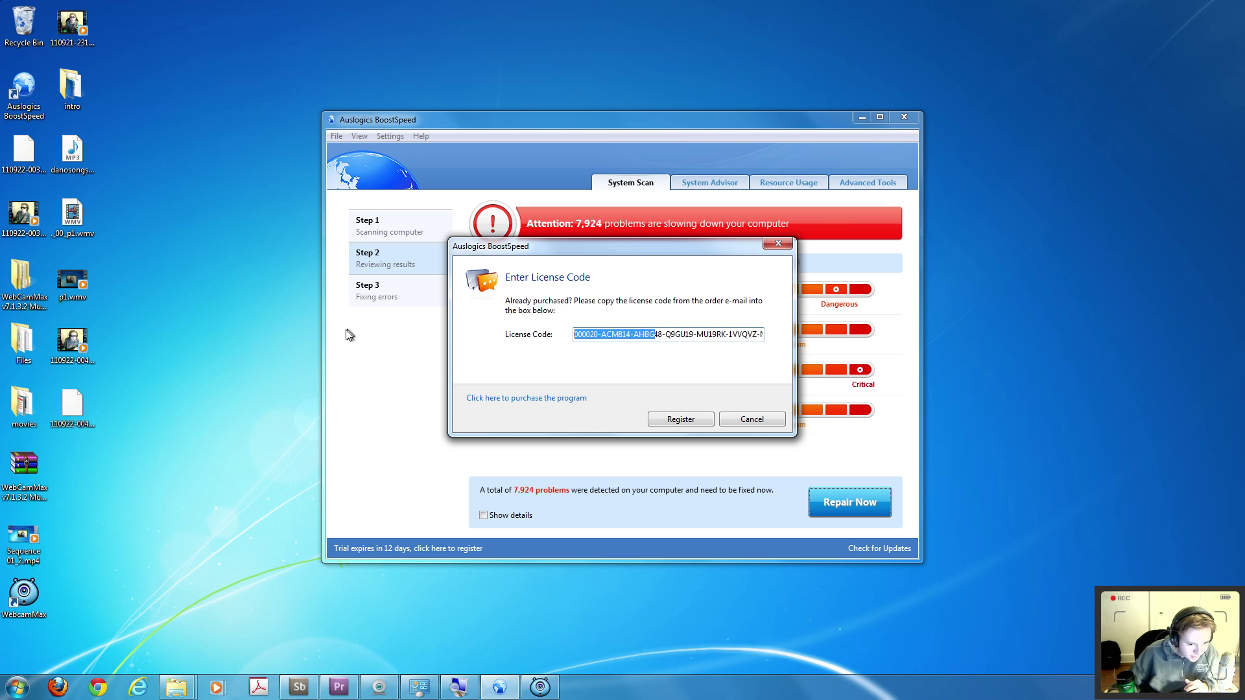
click(751, 420)
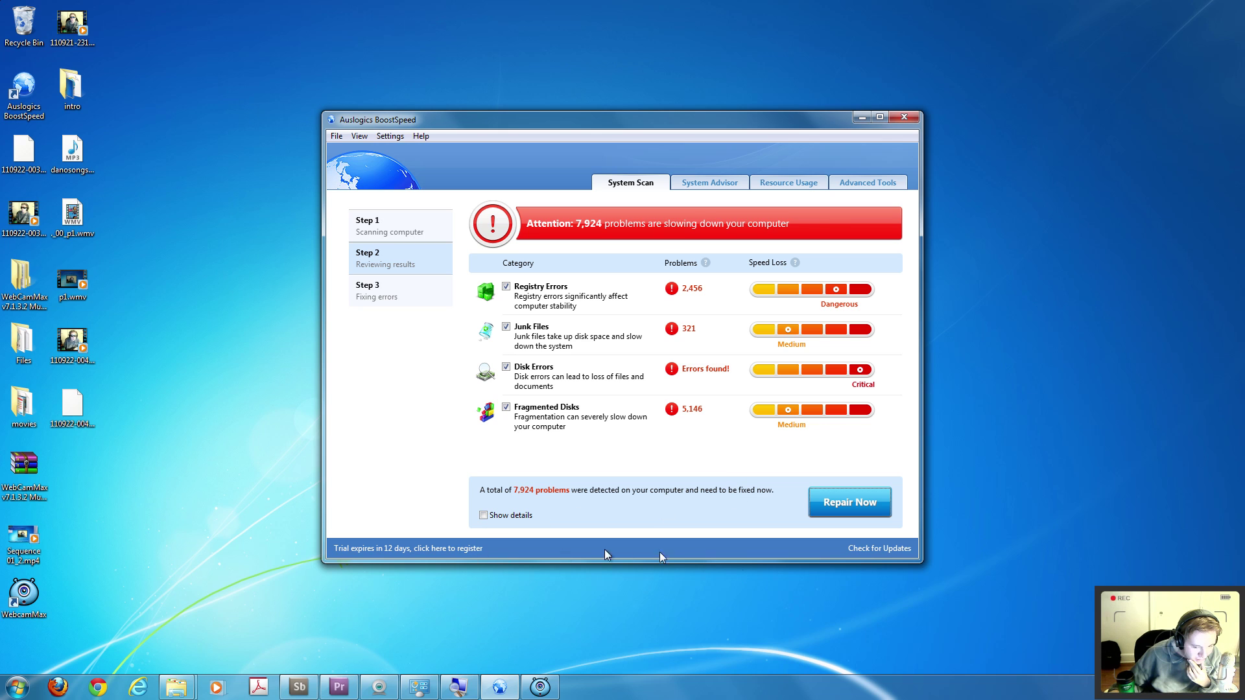
From the trial notice, register the pasted existing license code and confirm full-version activation.
click(405, 550)
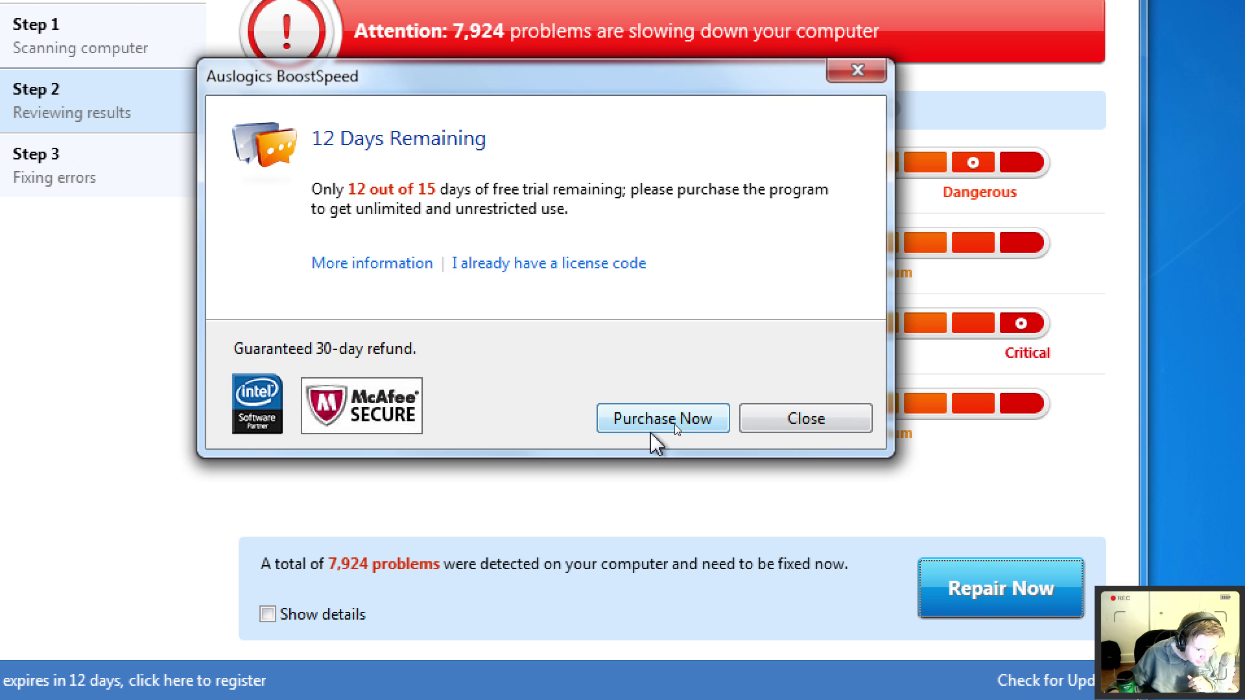
click(837, 431)
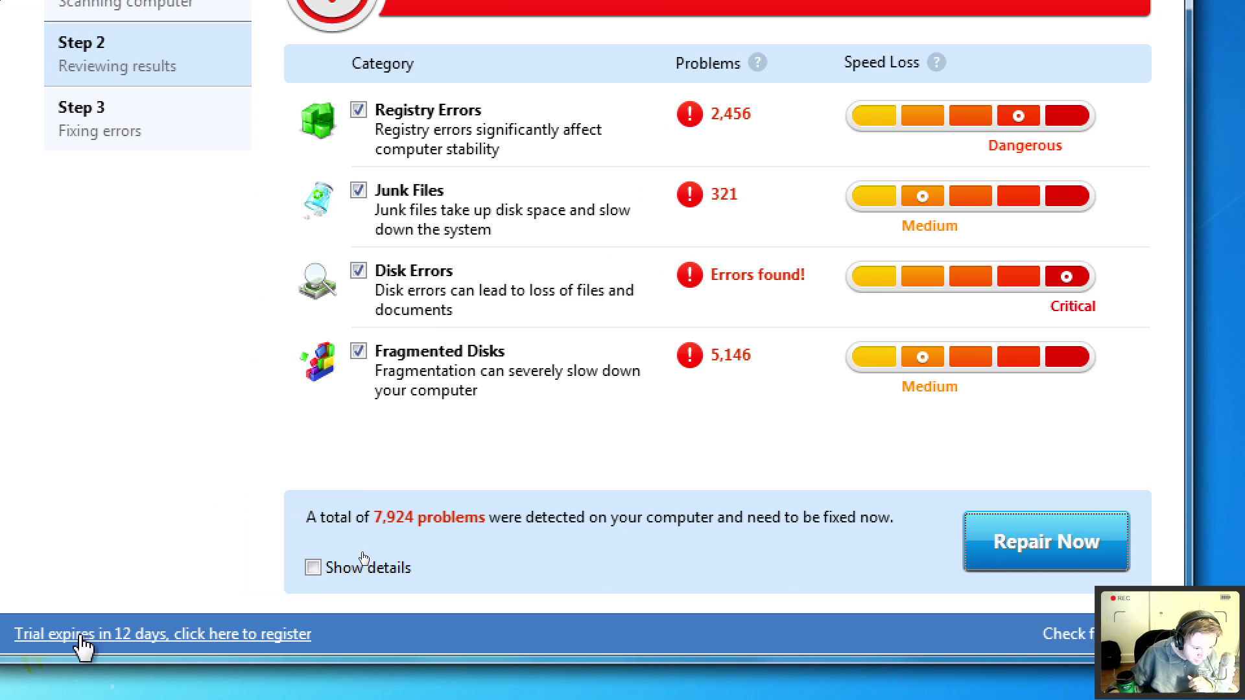
click(176, 640)
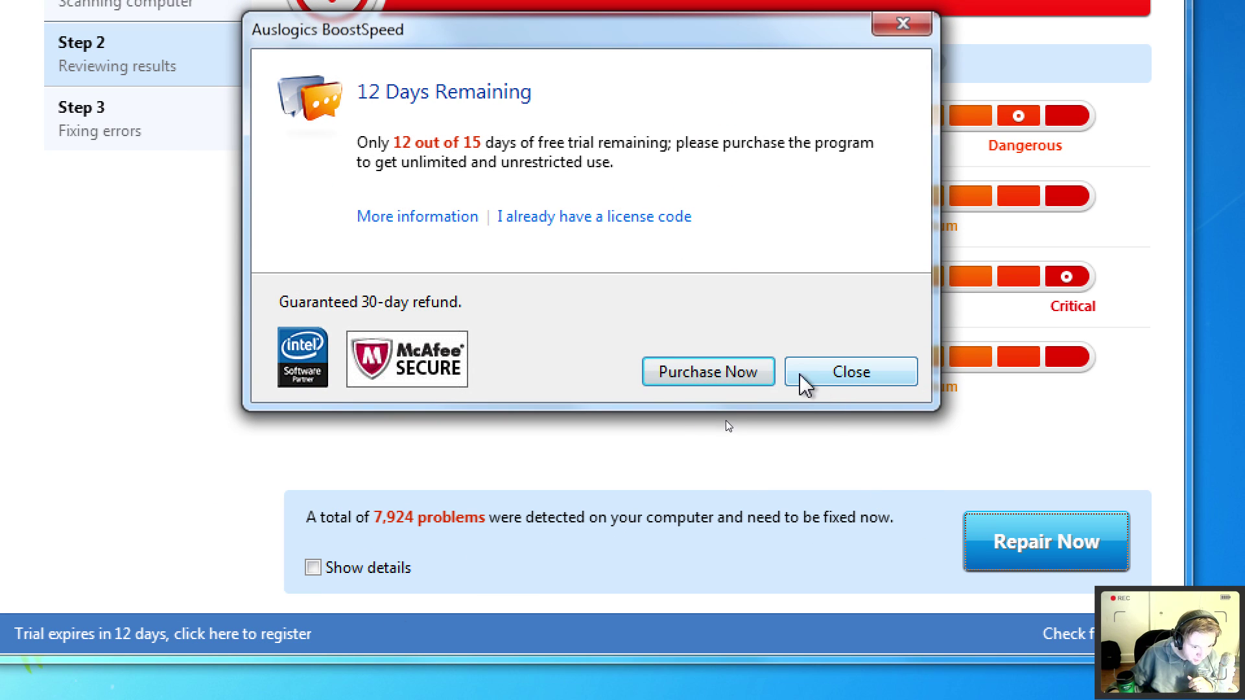
click(681, 222)
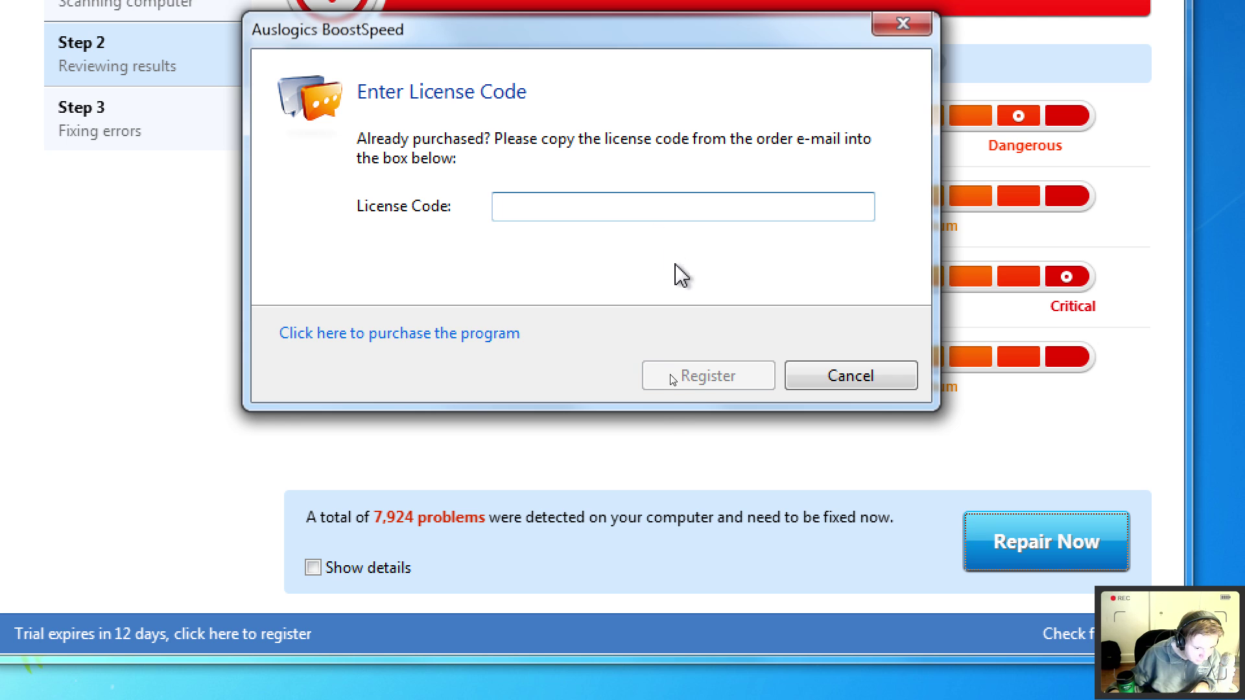
key(ctrl+v)
click(708, 375)
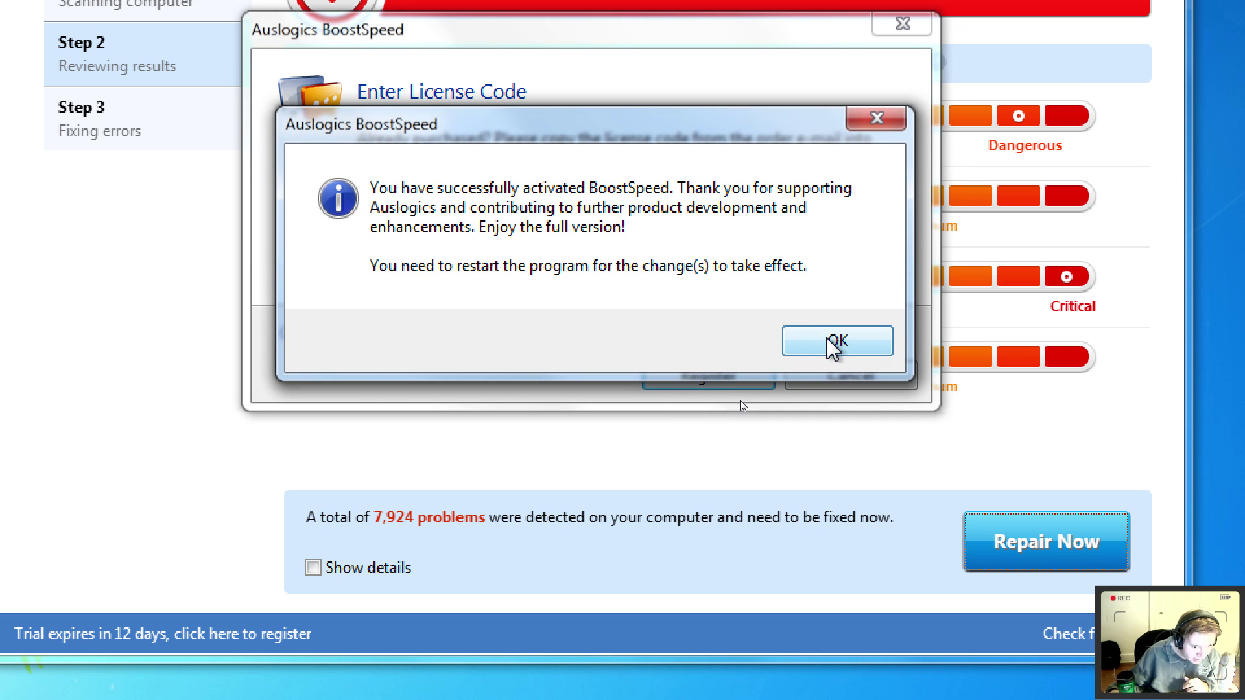
click(801, 345)
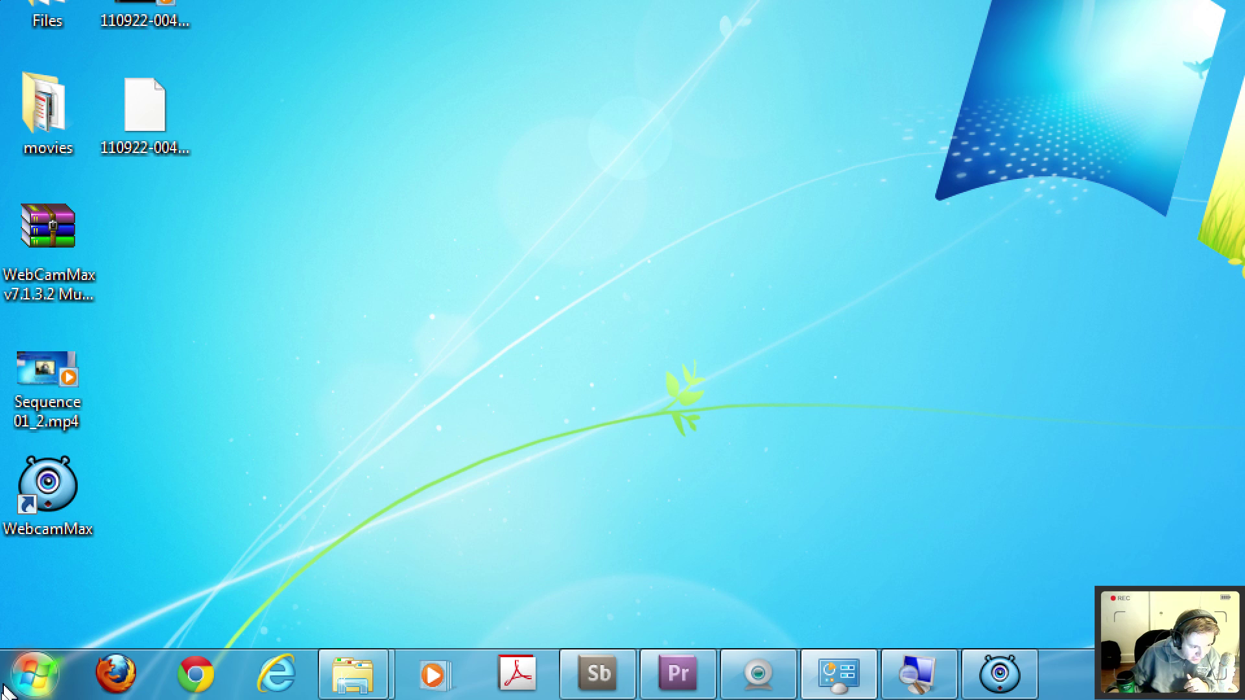
Relaunch BoostSpeed from the Start menu, rescan for problems and start the System Advisor check.
click(5, 691)
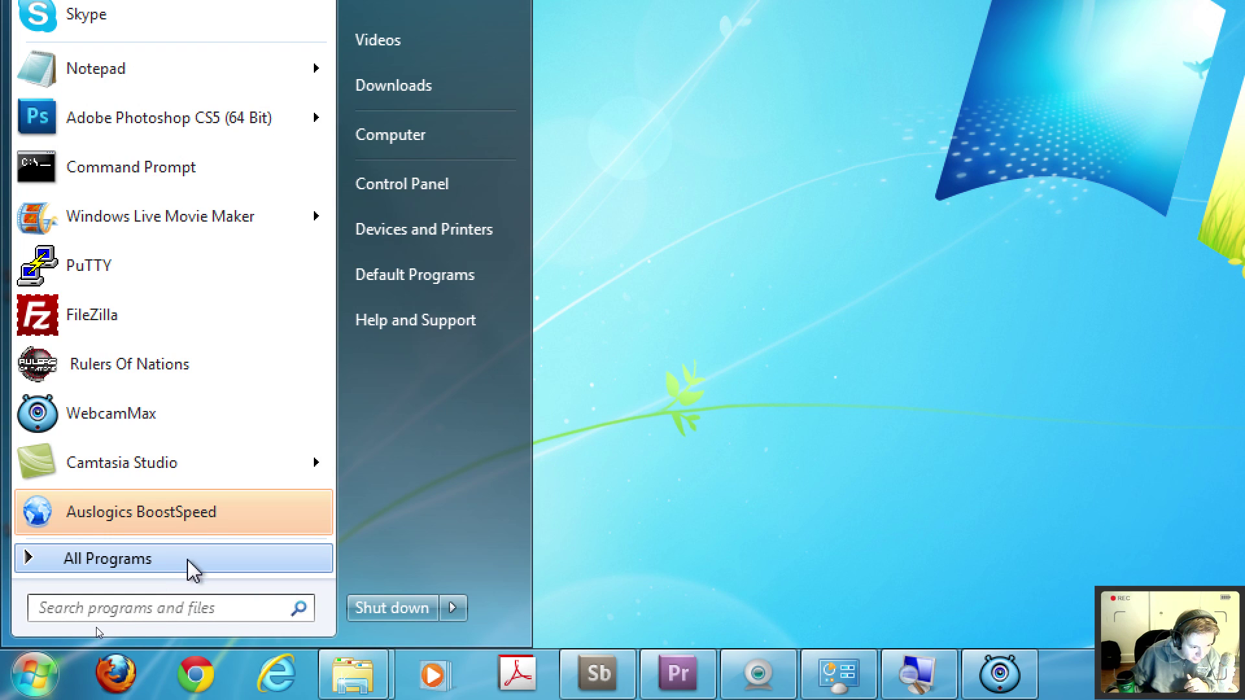
click(255, 507)
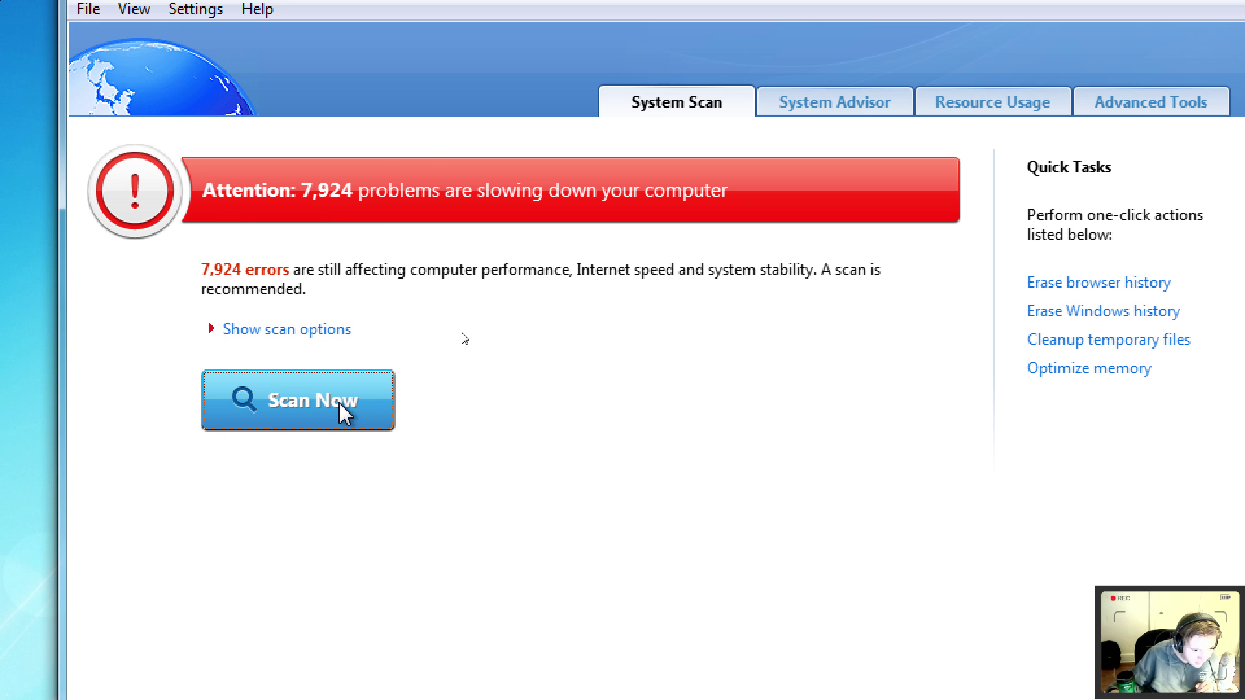
click(345, 414)
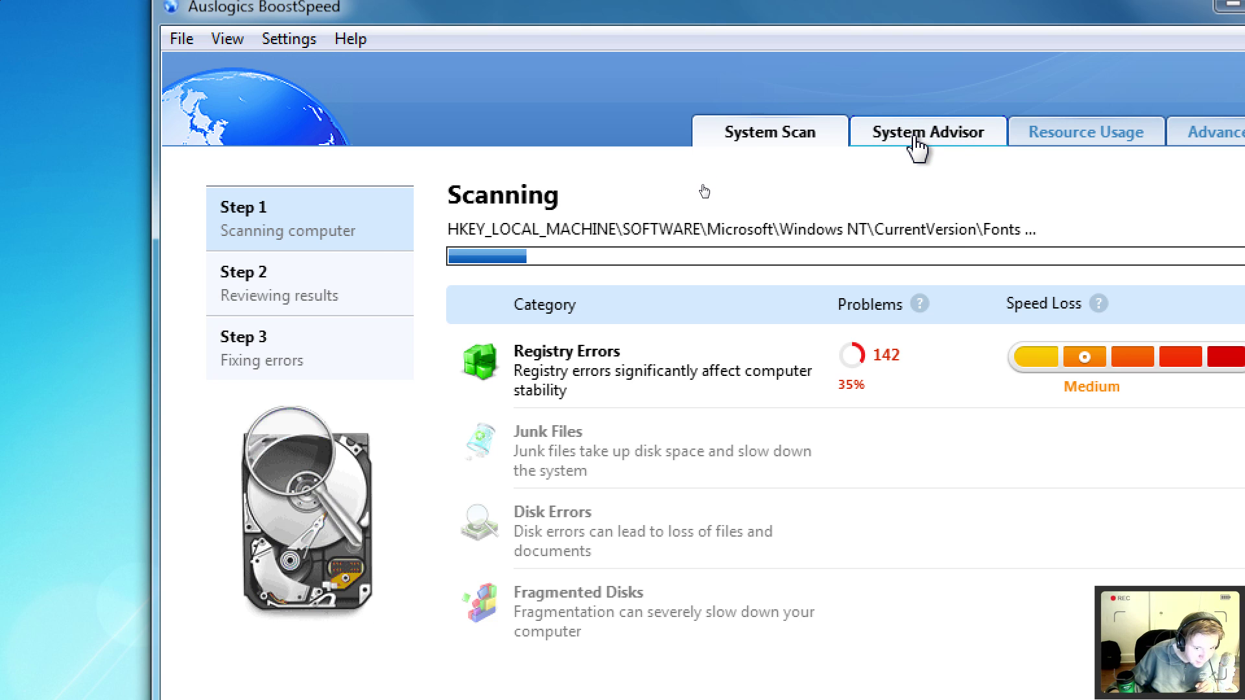
click(918, 146)
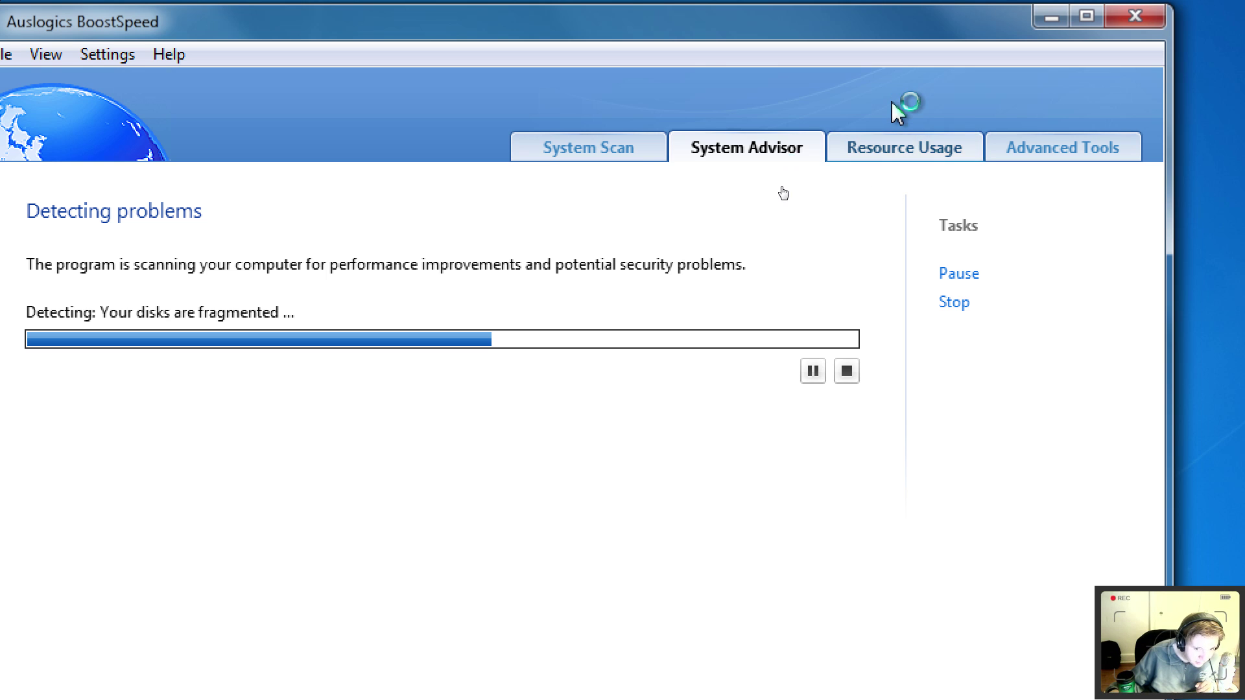
View live CPU, RAM and disk usage, then show the Advanced Tools collection.
click(895, 155)
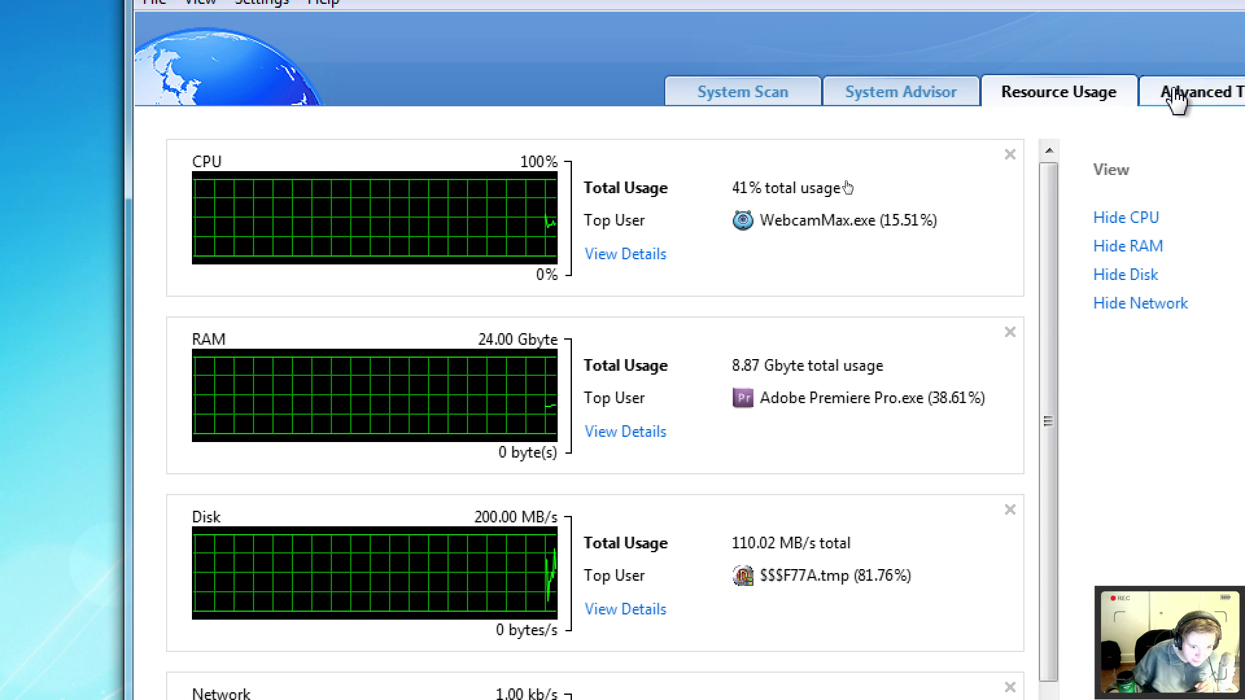
click(1173, 92)
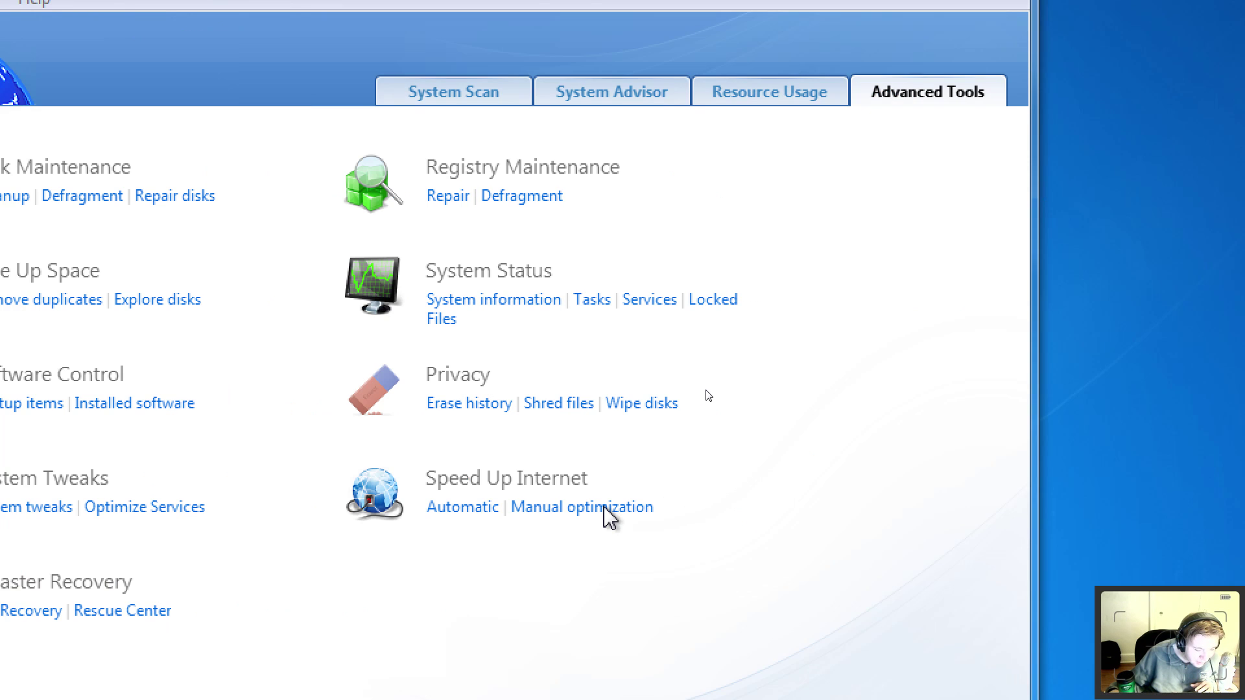
click(610, 515)
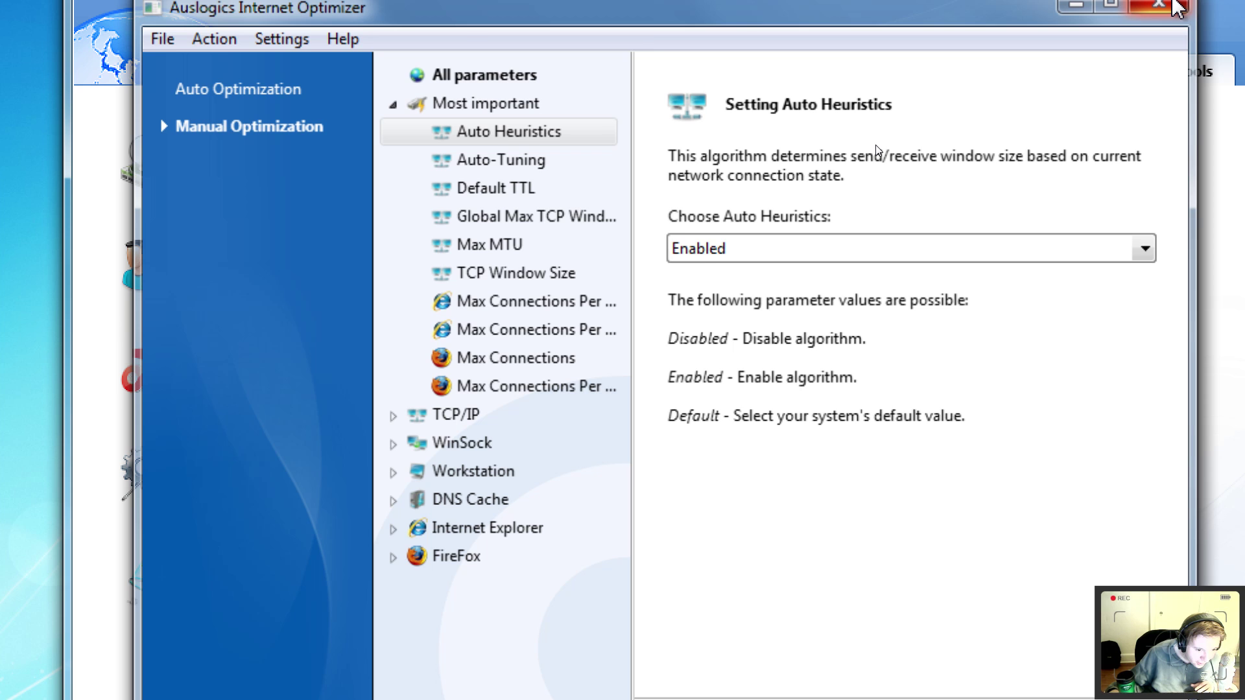
click(869, 92)
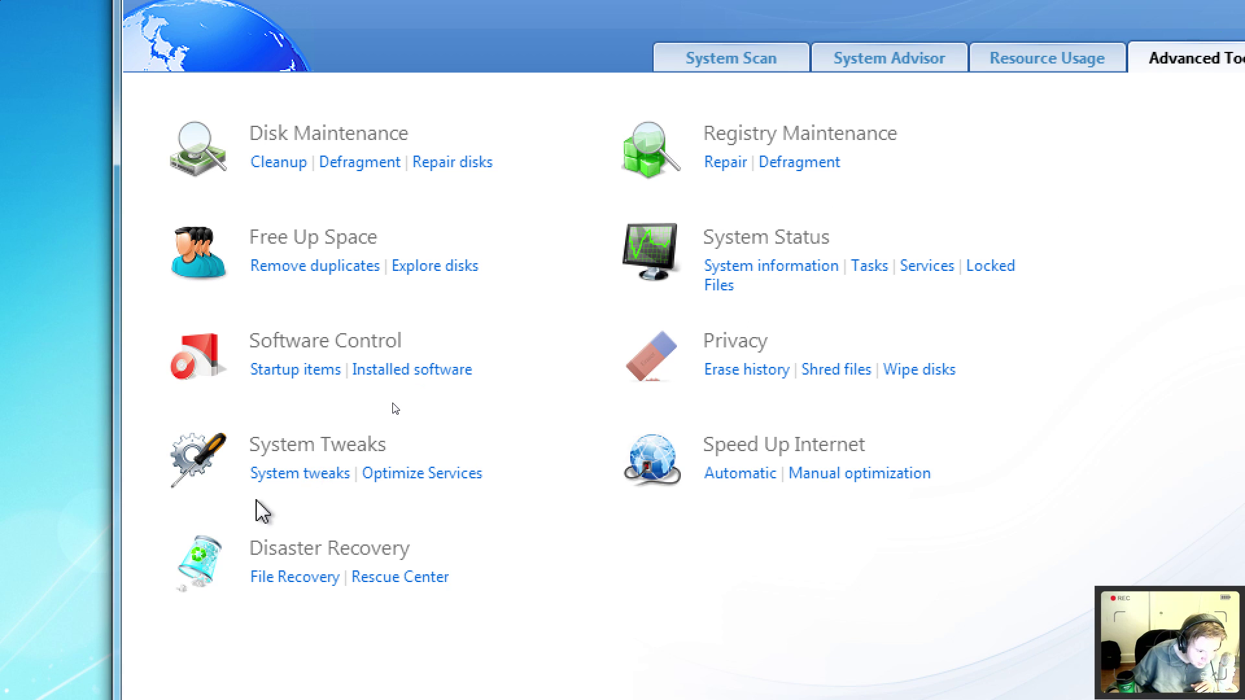
Browse Tweak Manager's Startup and Shutdown group, close it and return to the System Scan results of 7,939 problems.
click(321, 477)
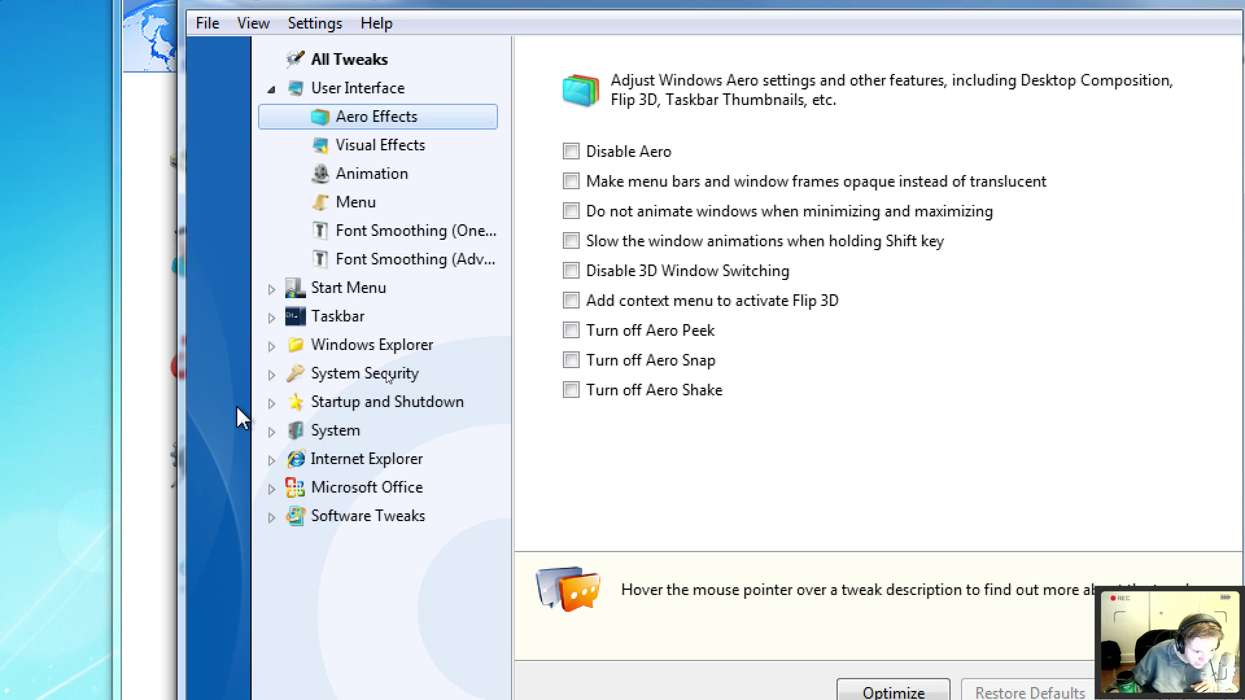
click(270, 404)
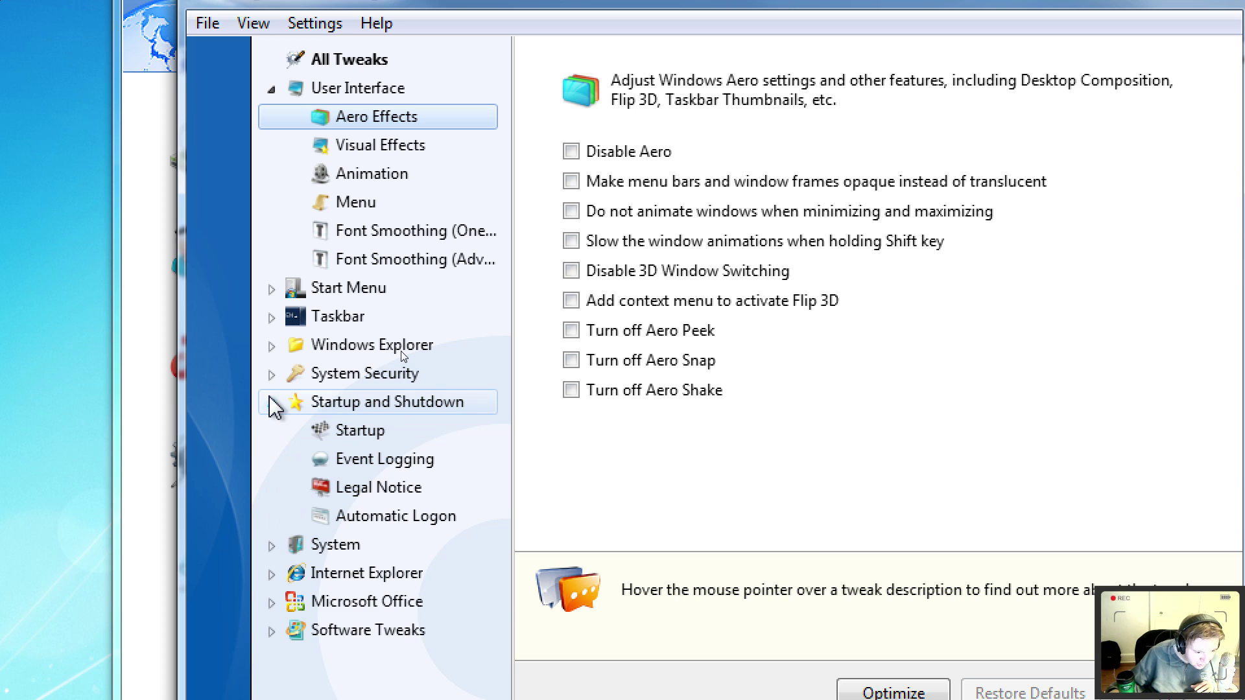
click(271, 403)
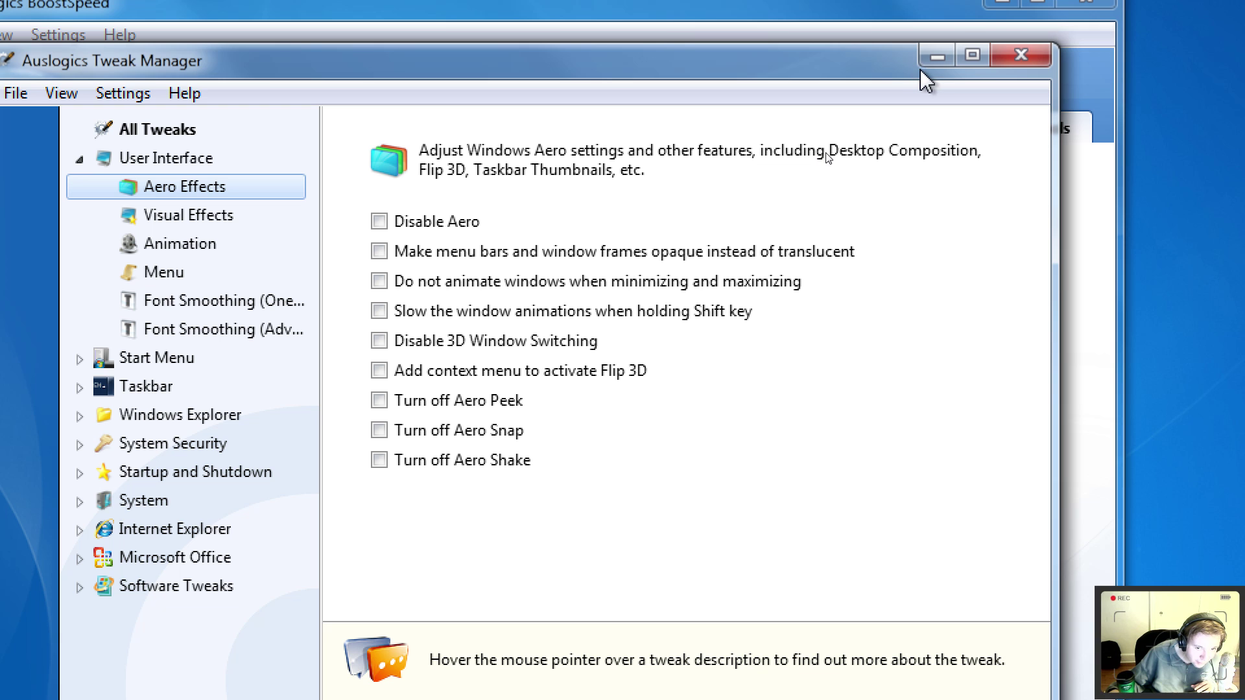
click(1021, 56)
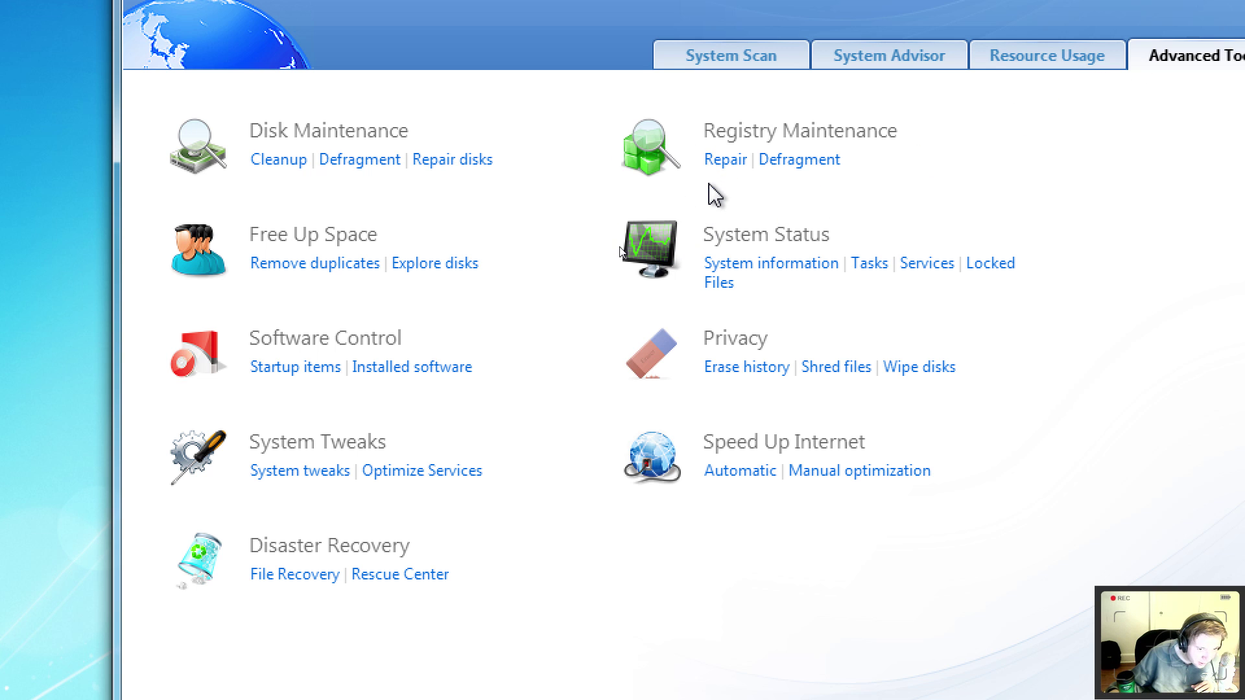
click(755, 61)
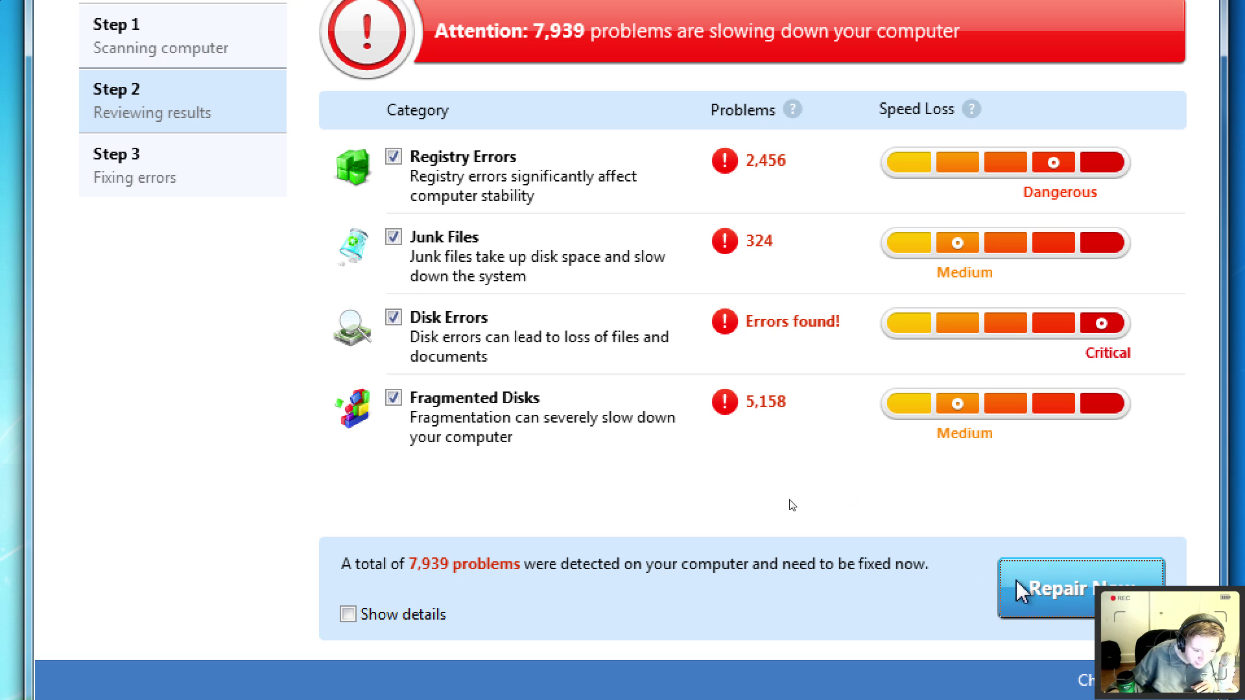
Show scan details and review the Registry Errors, Disk Errors and Fragmented Disks entries.
click(348, 614)
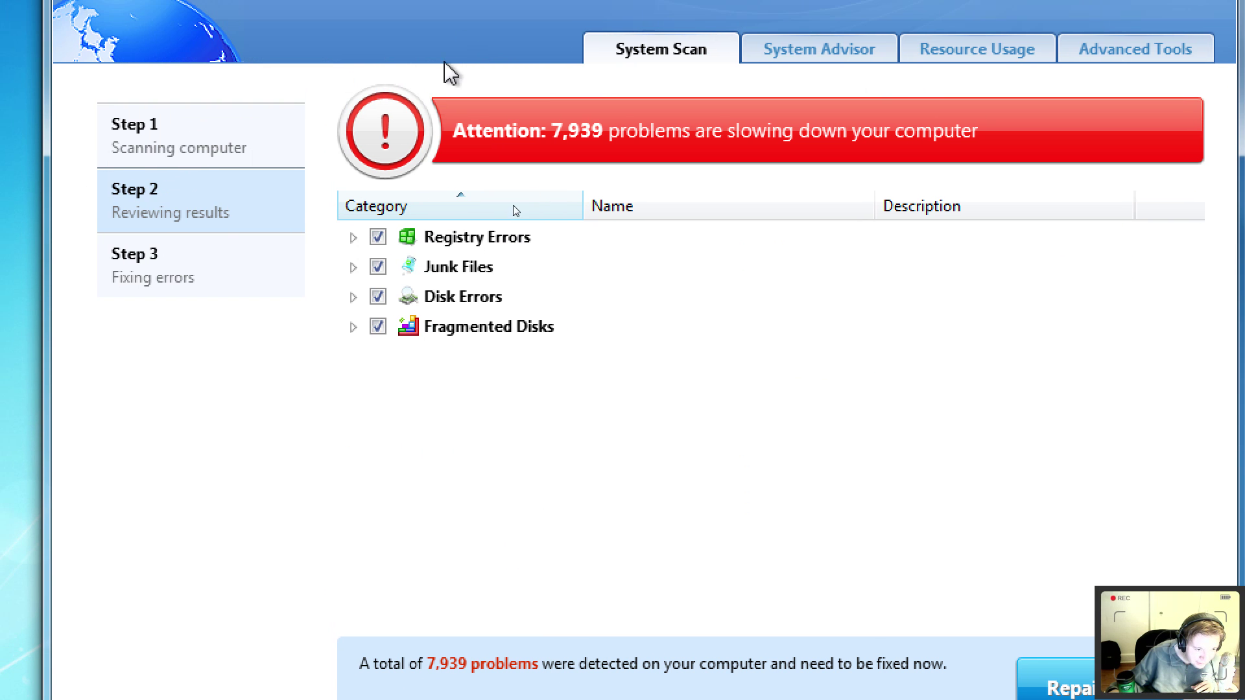
click(354, 238)
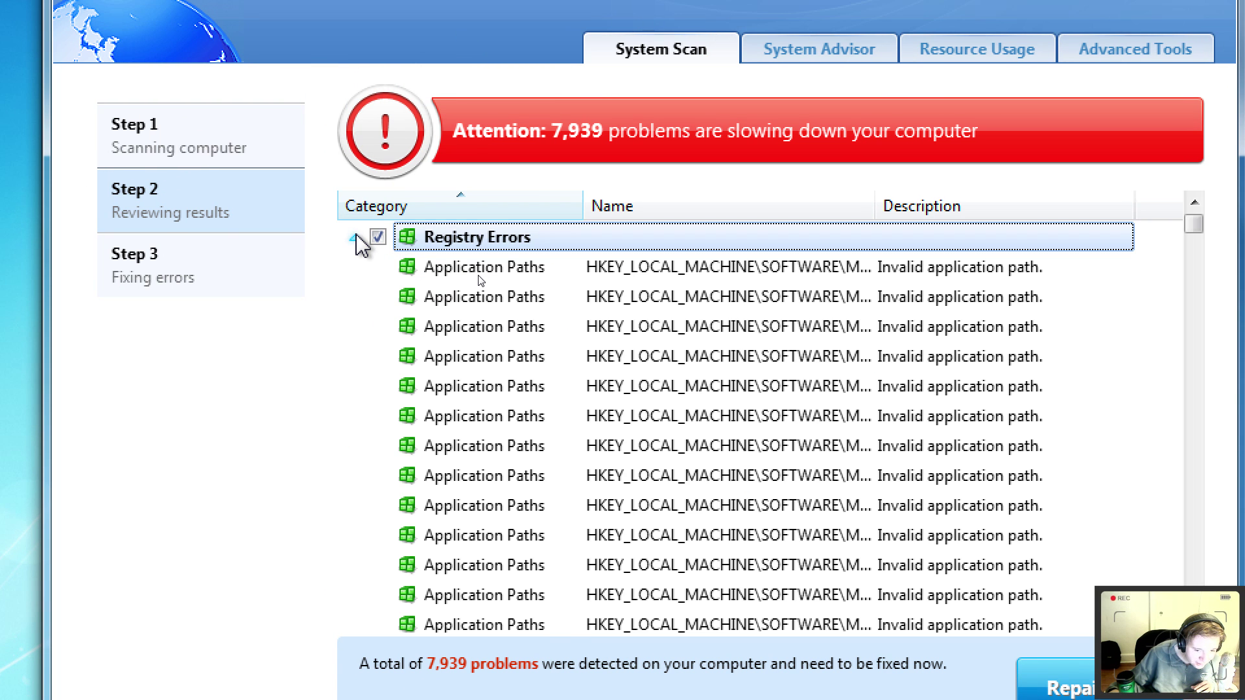
scroll(486, 292, down, 5)
scroll(447, 273, down, 3)
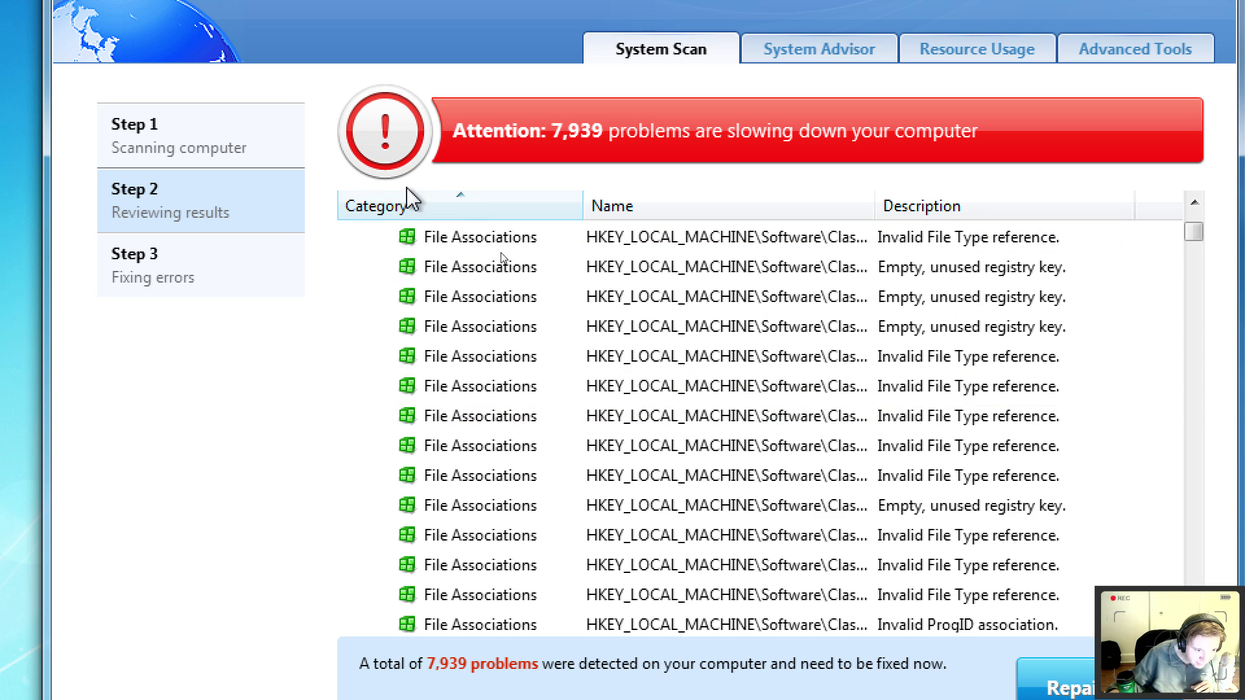
scroll(417, 273, up, 8)
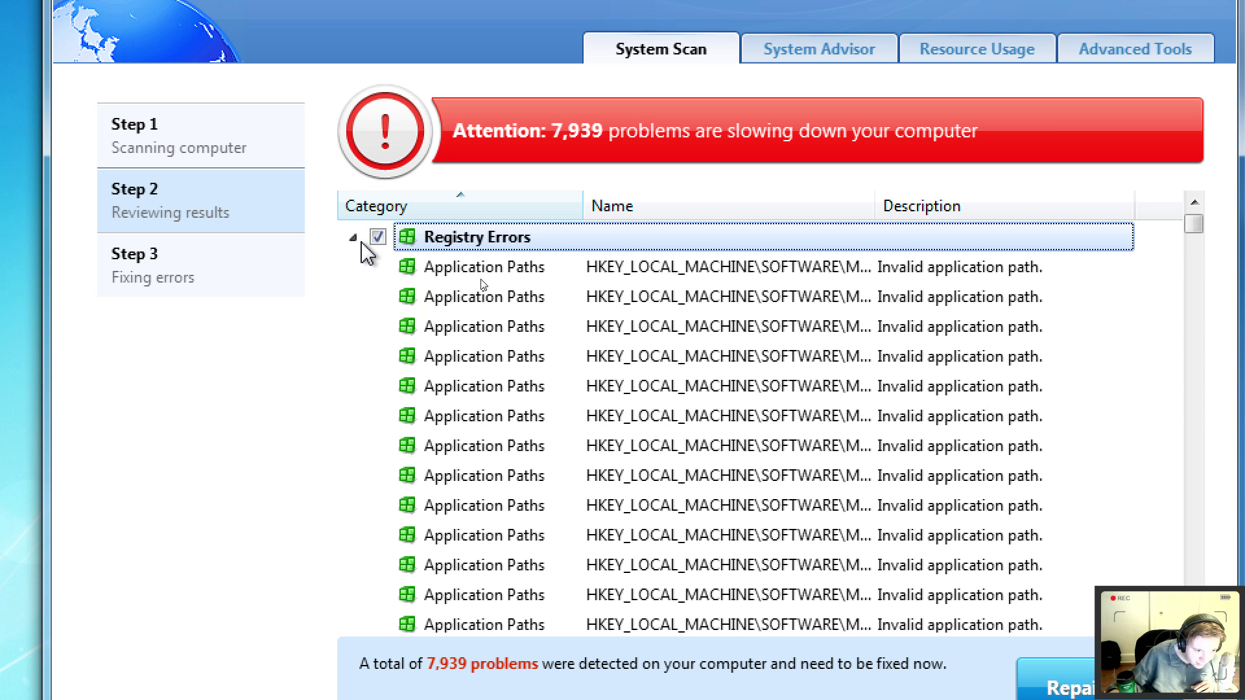
click(353, 238)
click(354, 298)
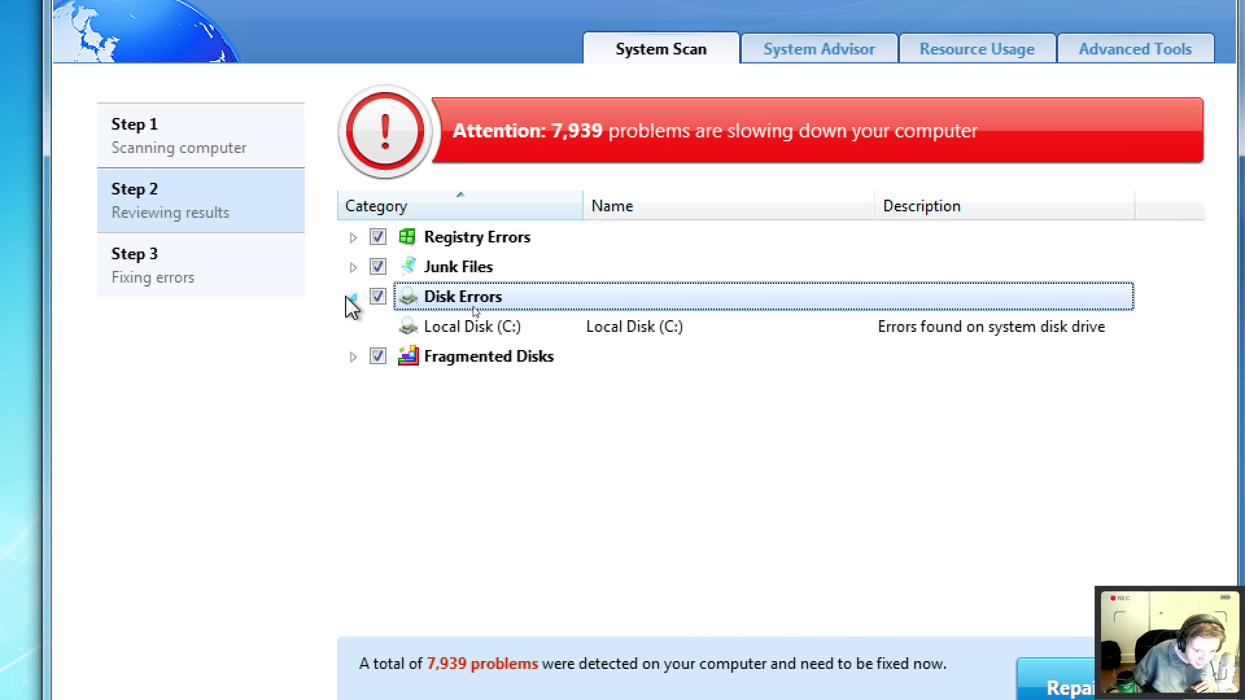
click(353, 297)
click(353, 327)
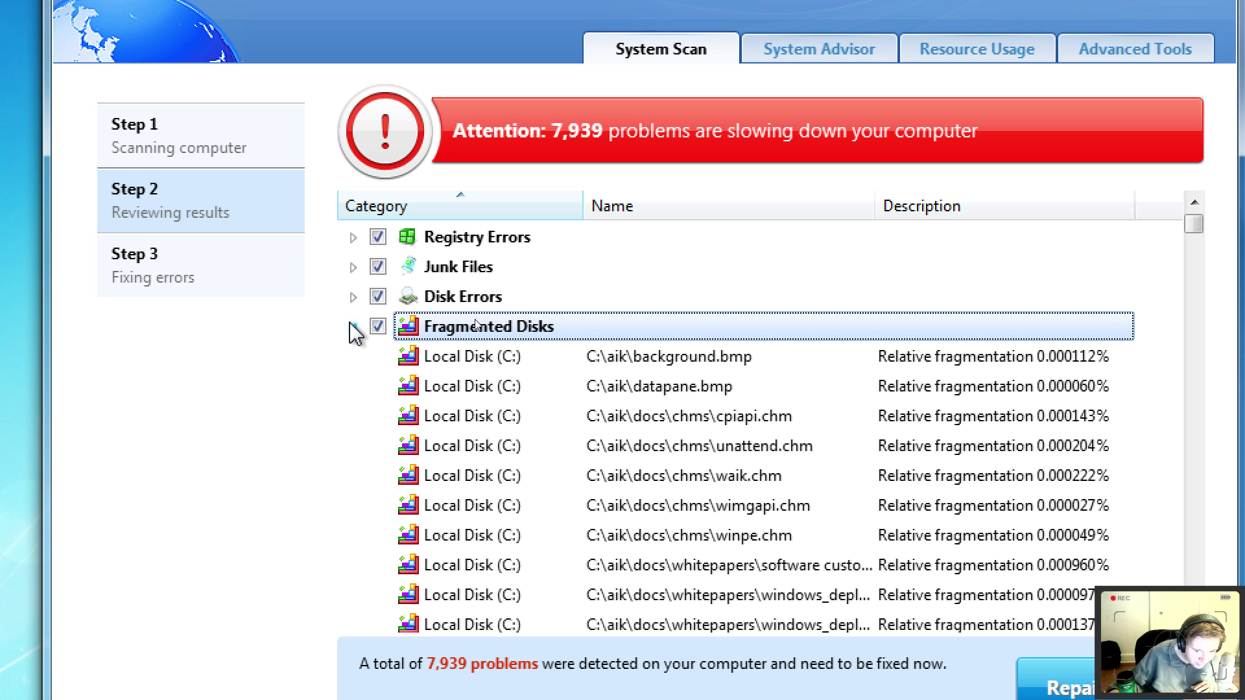
click(353, 327)
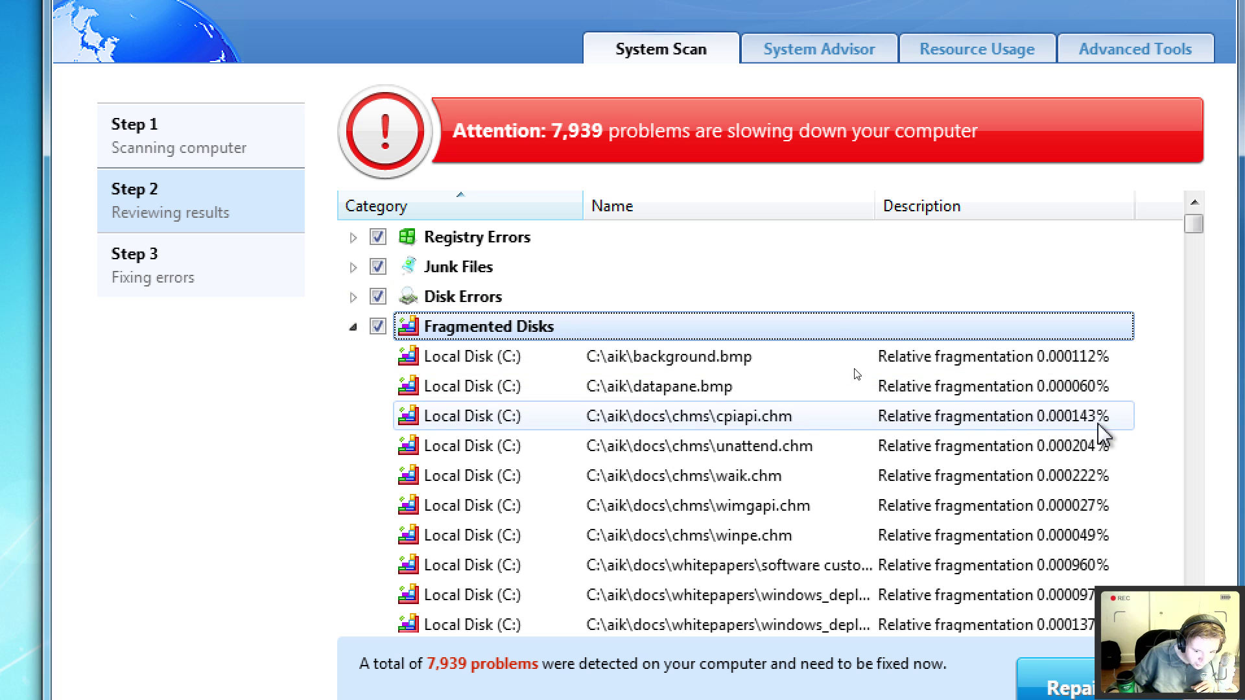
click(353, 326)
Review CPU, RAM and disk usage, then launch Registry Defrag from Advanced Tools.
click(956, 58)
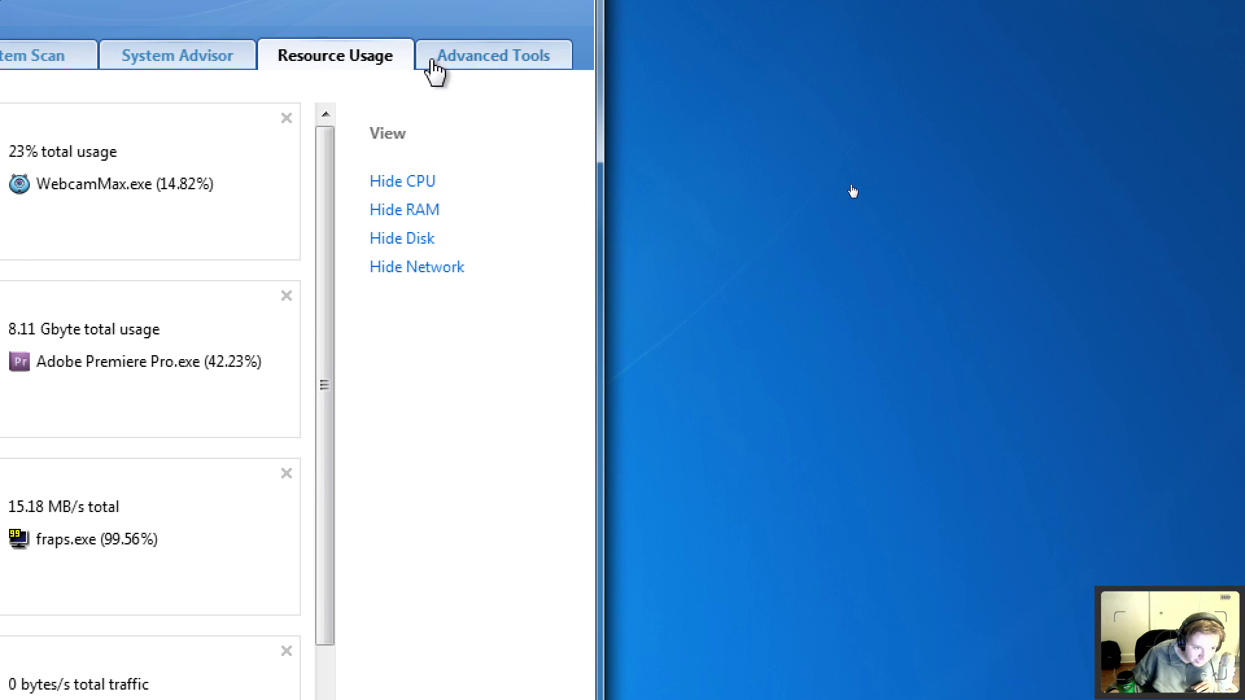
click(467, 57)
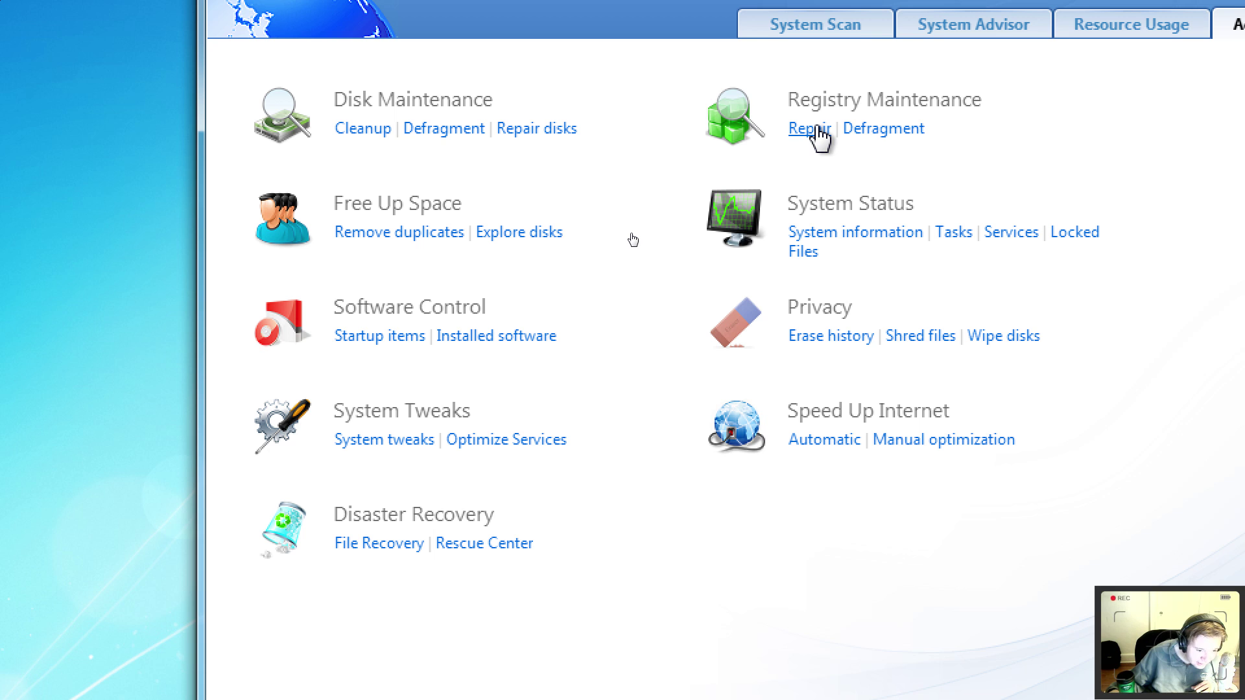
click(875, 137)
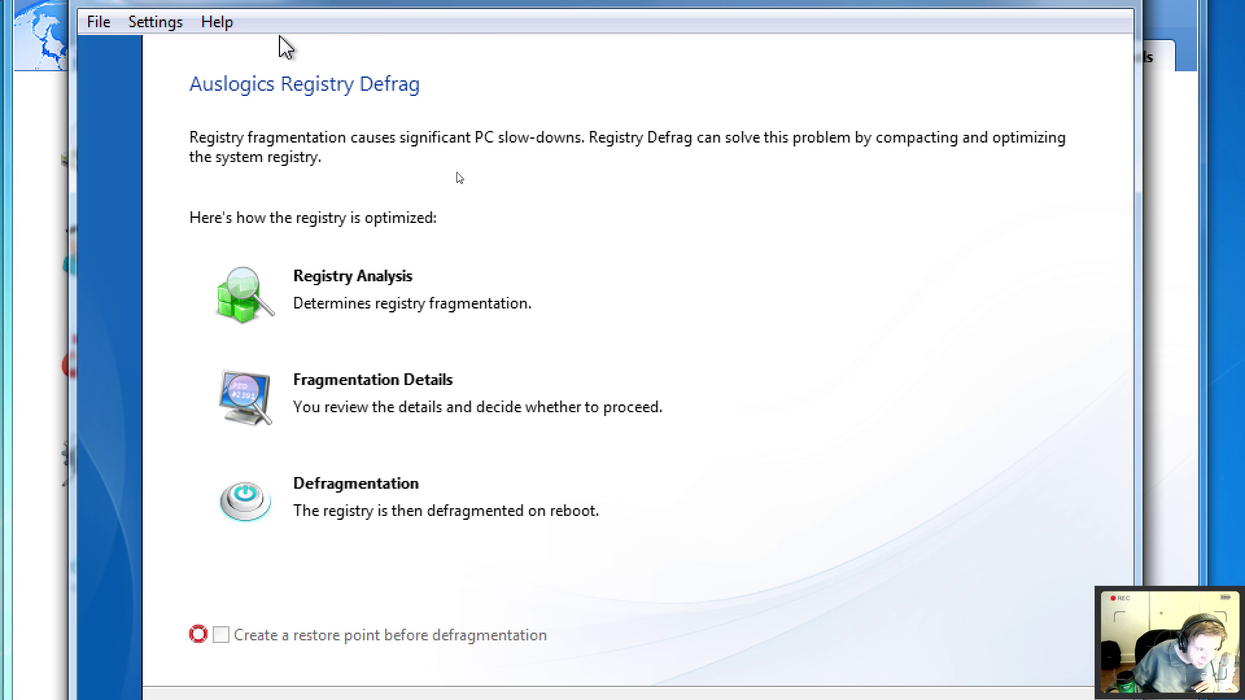
Analyse registry fragmentation (1.4% possible reduction) and close the defrag tool without defragmenting.
click(173, 29)
click(179, 49)
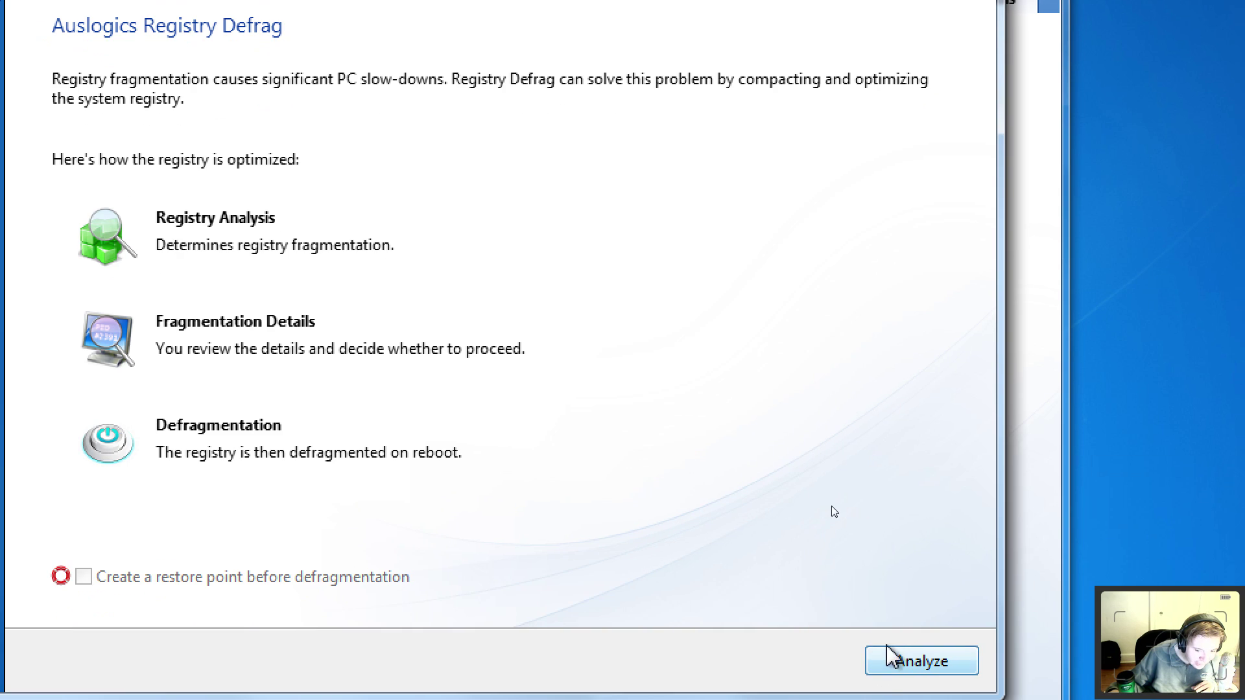
click(892, 658)
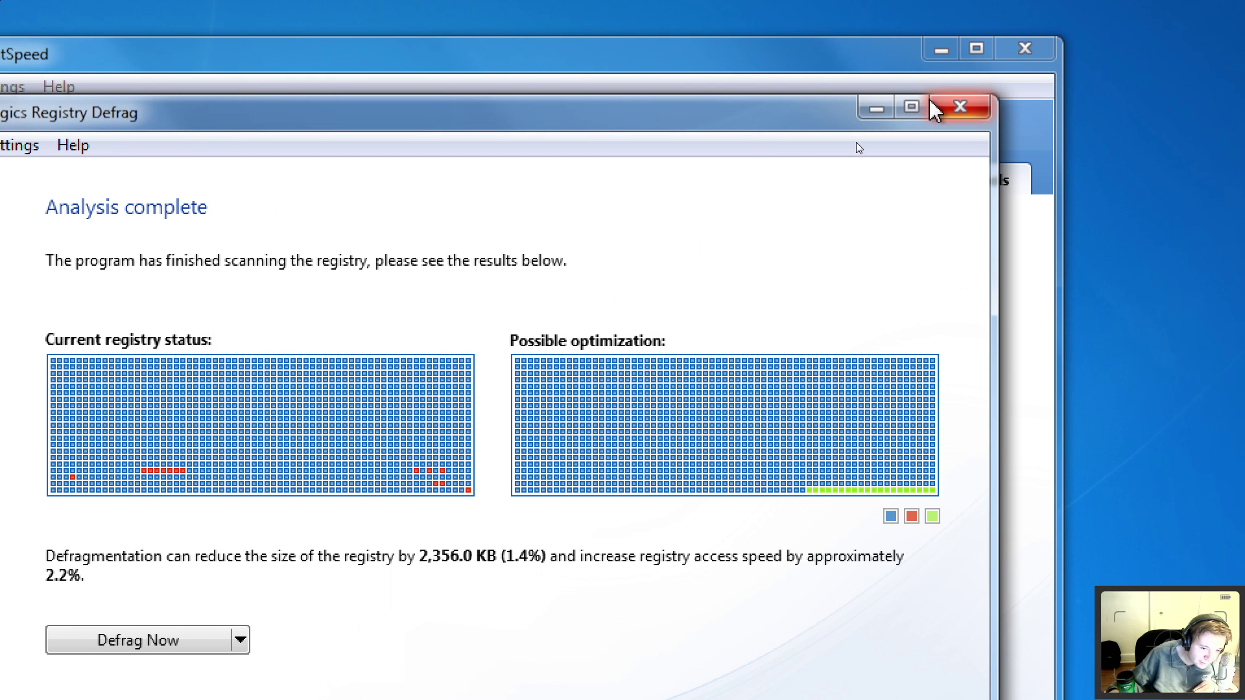
click(939, 110)
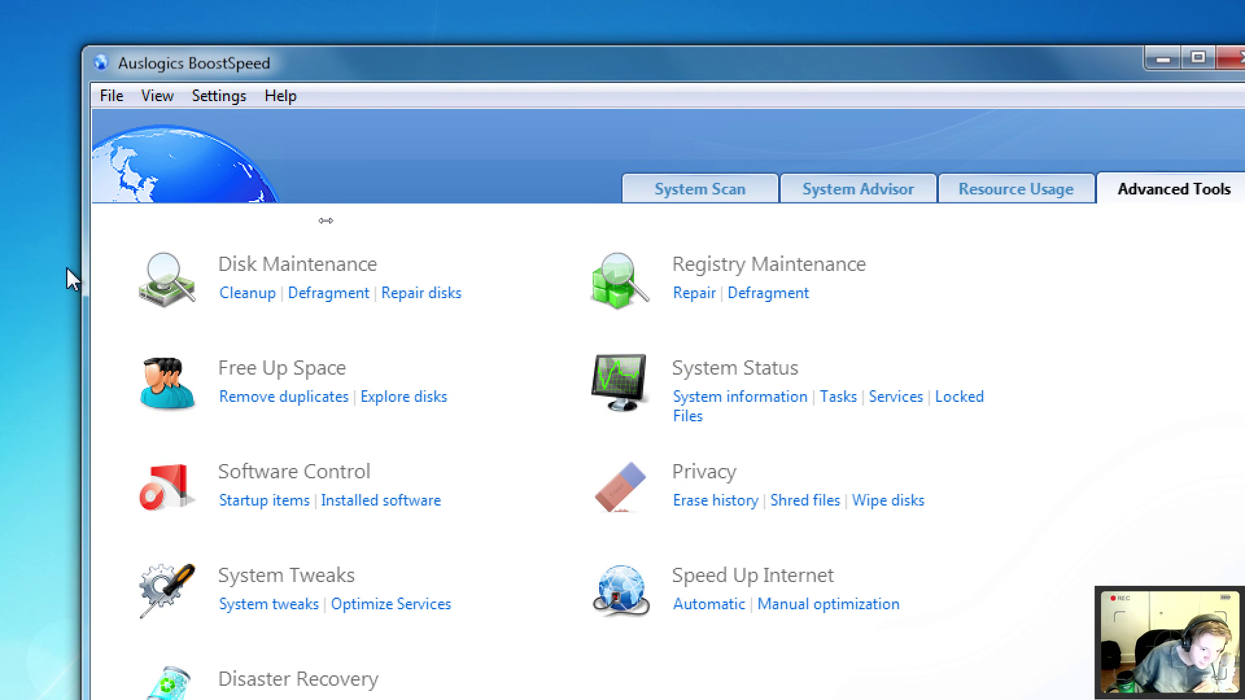
Run Repair Now on all scan problems, then open Optimize Services from Advanced Tools.
click(681, 190)
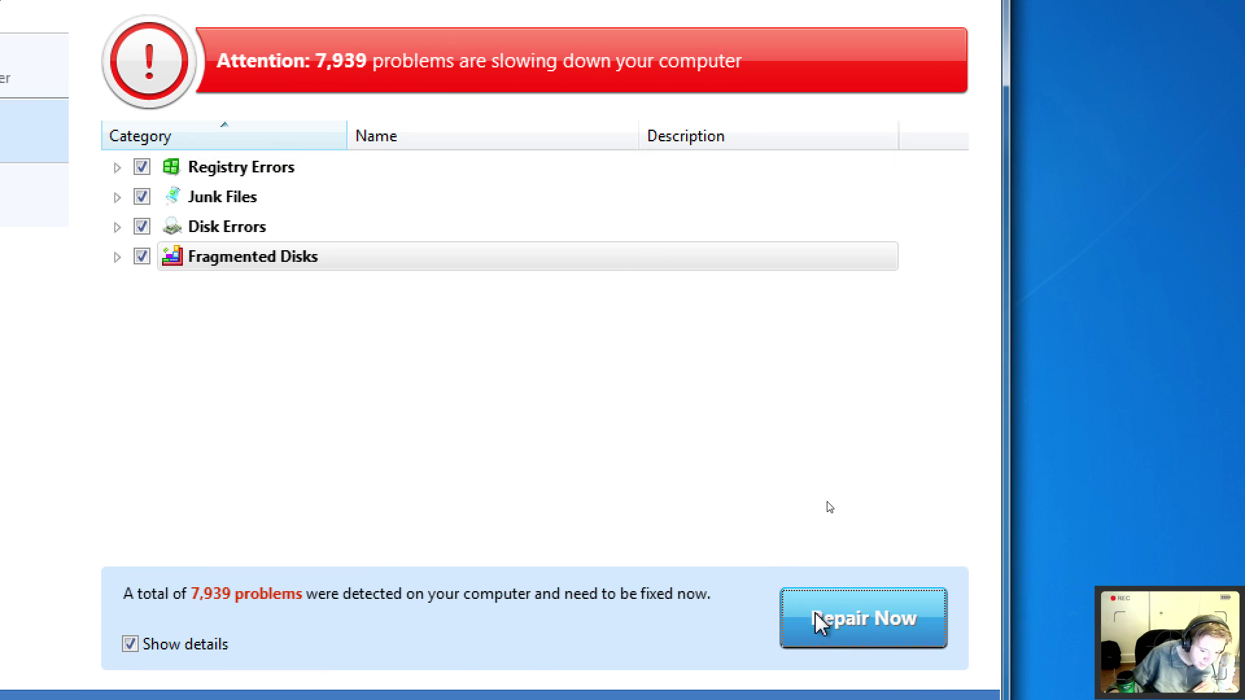
click(839, 619)
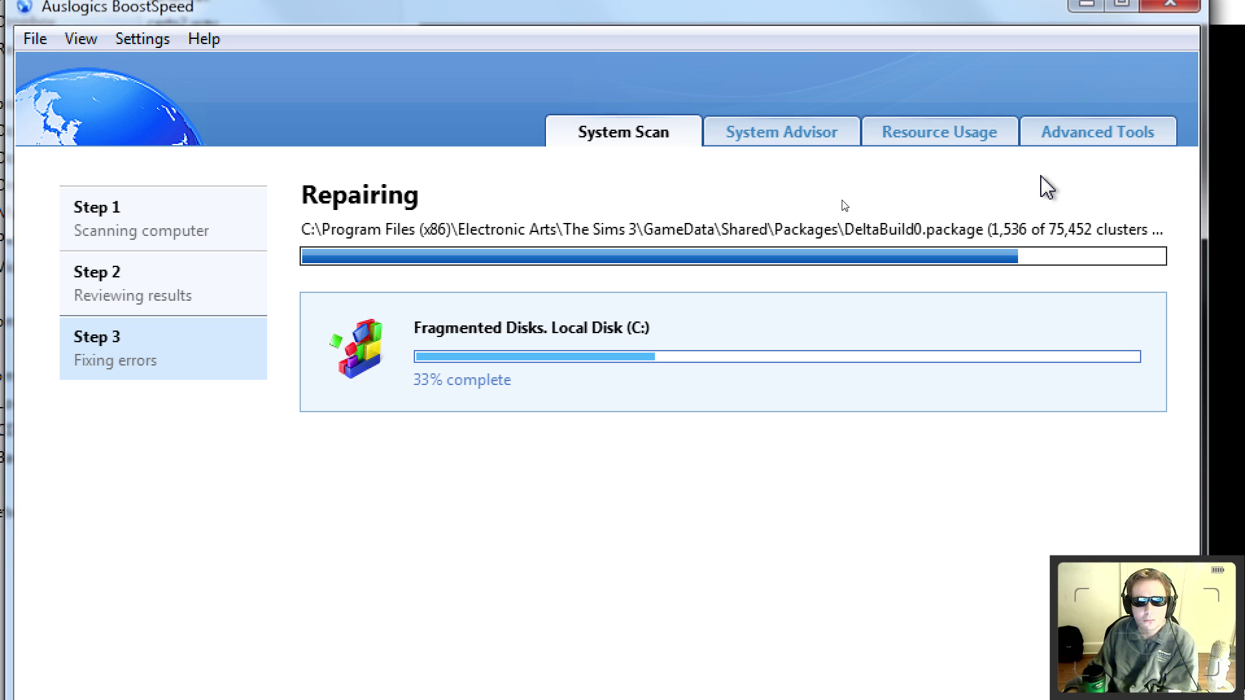
click(1070, 136)
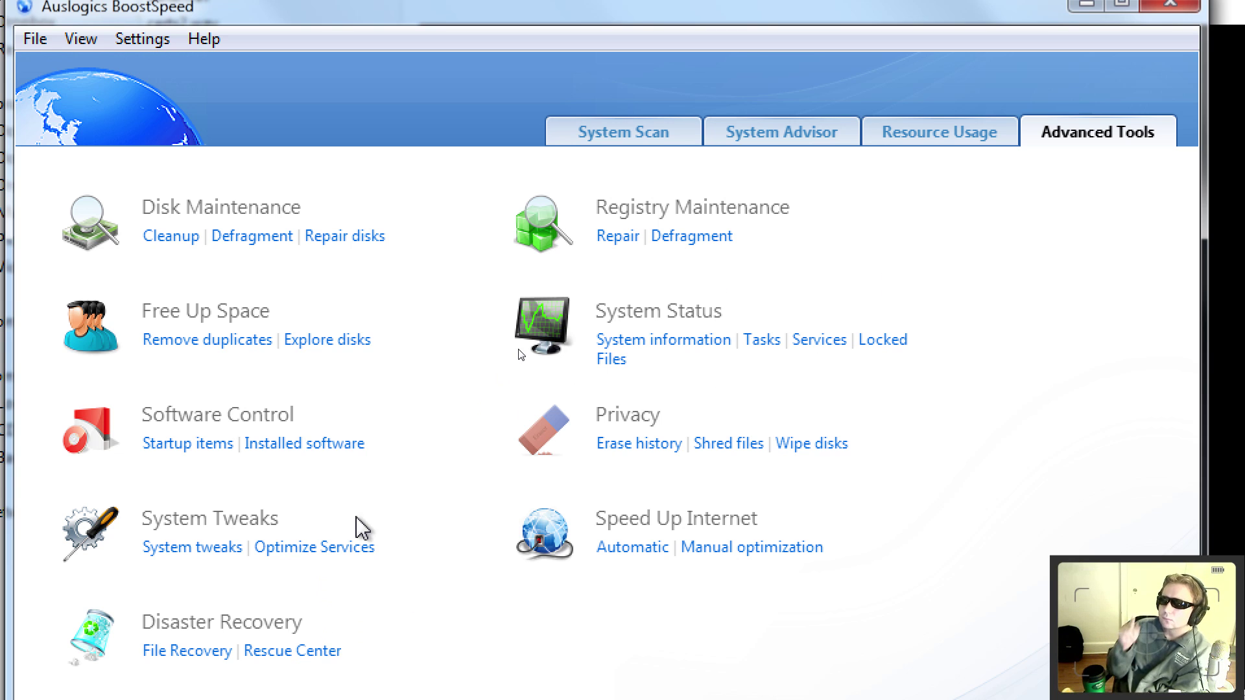
click(372, 550)
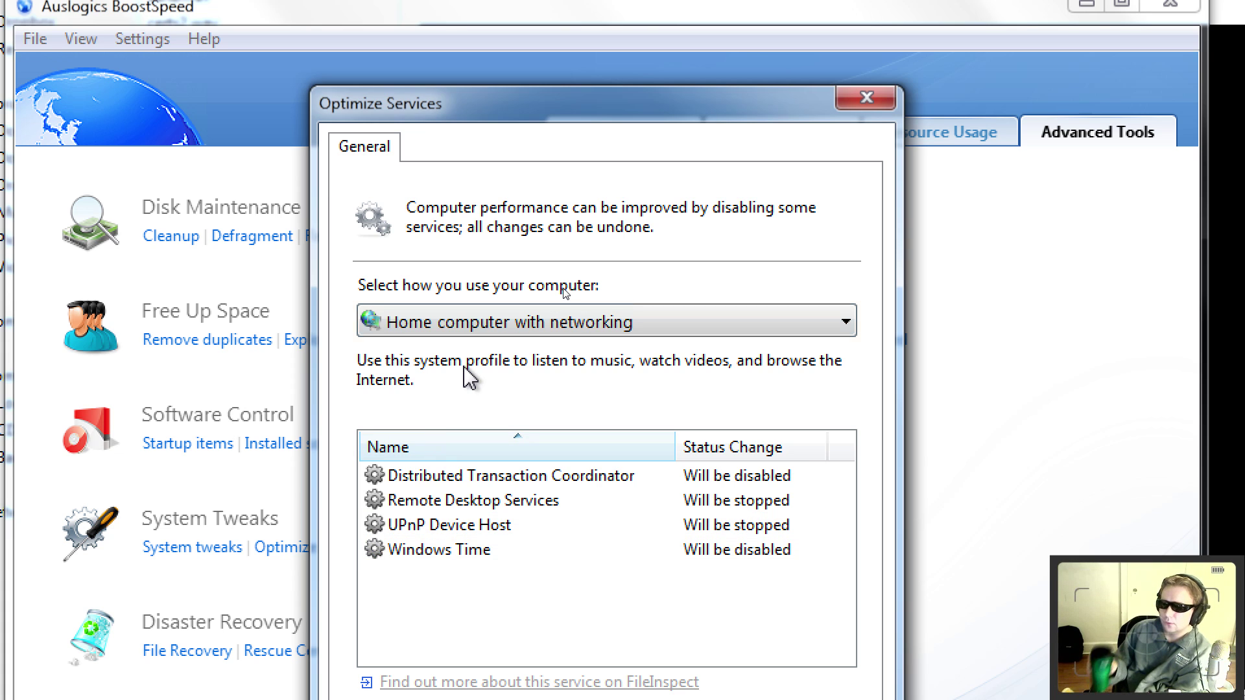
Switch the service usage profile to Office computer, listing three services to disable.
click(526, 322)
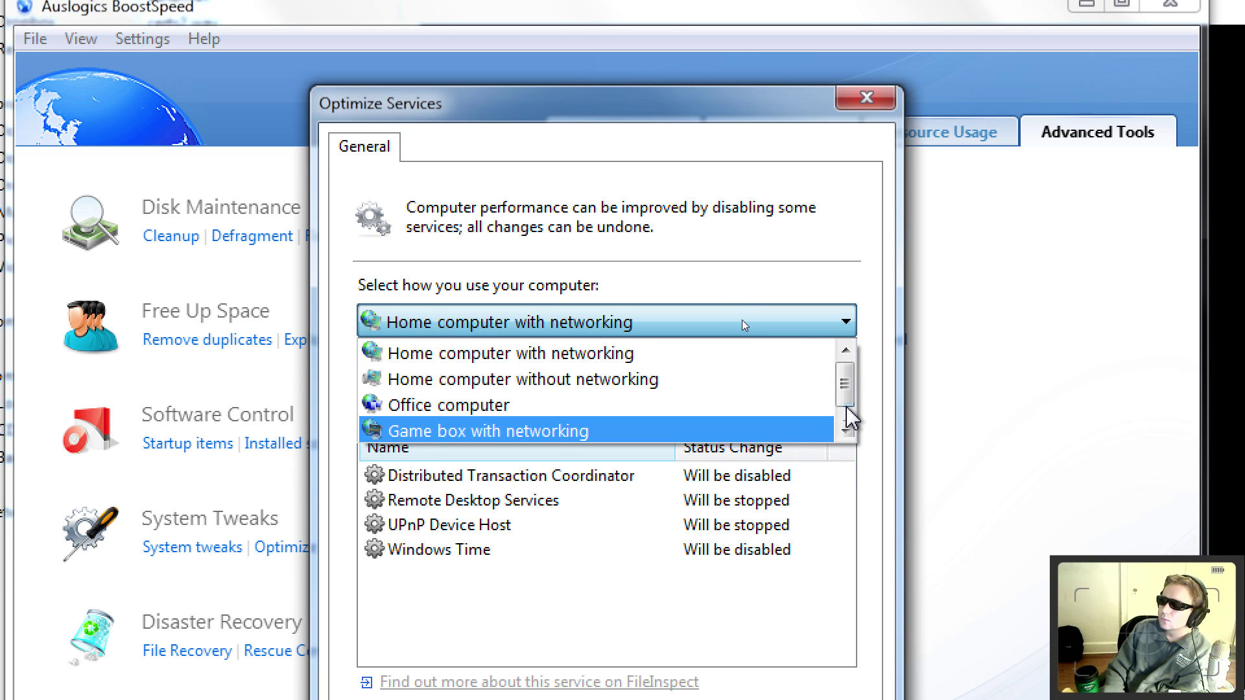
click(849, 429)
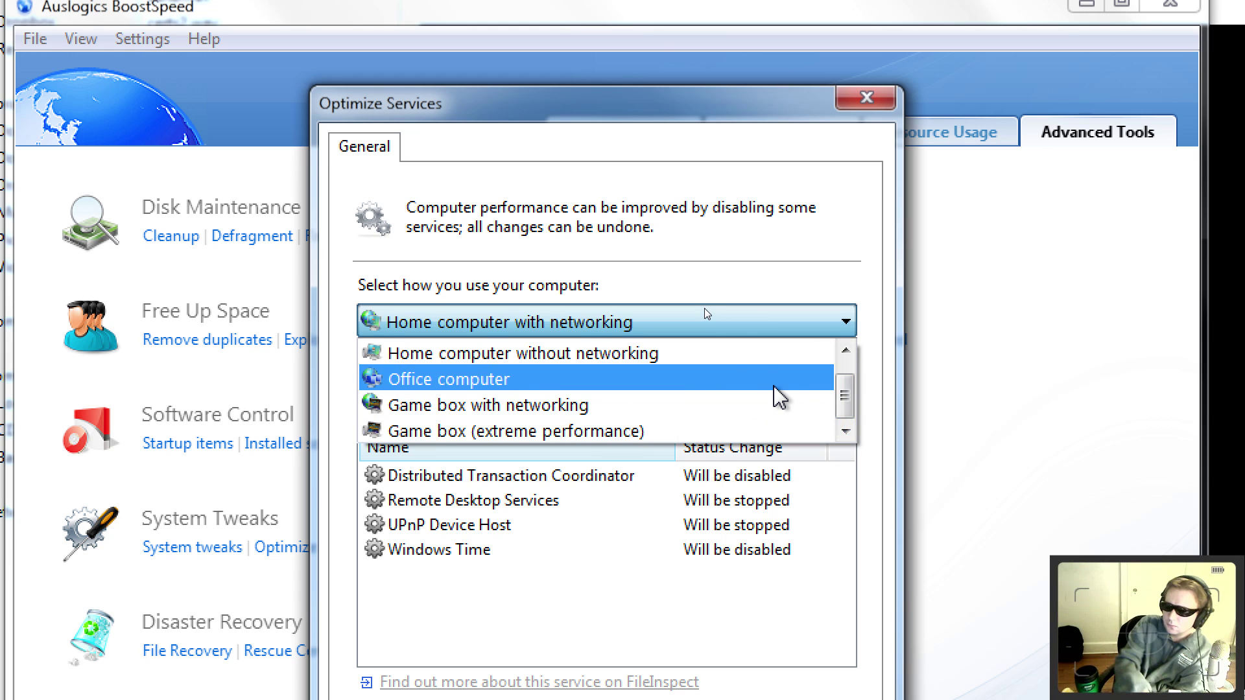
click(803, 387)
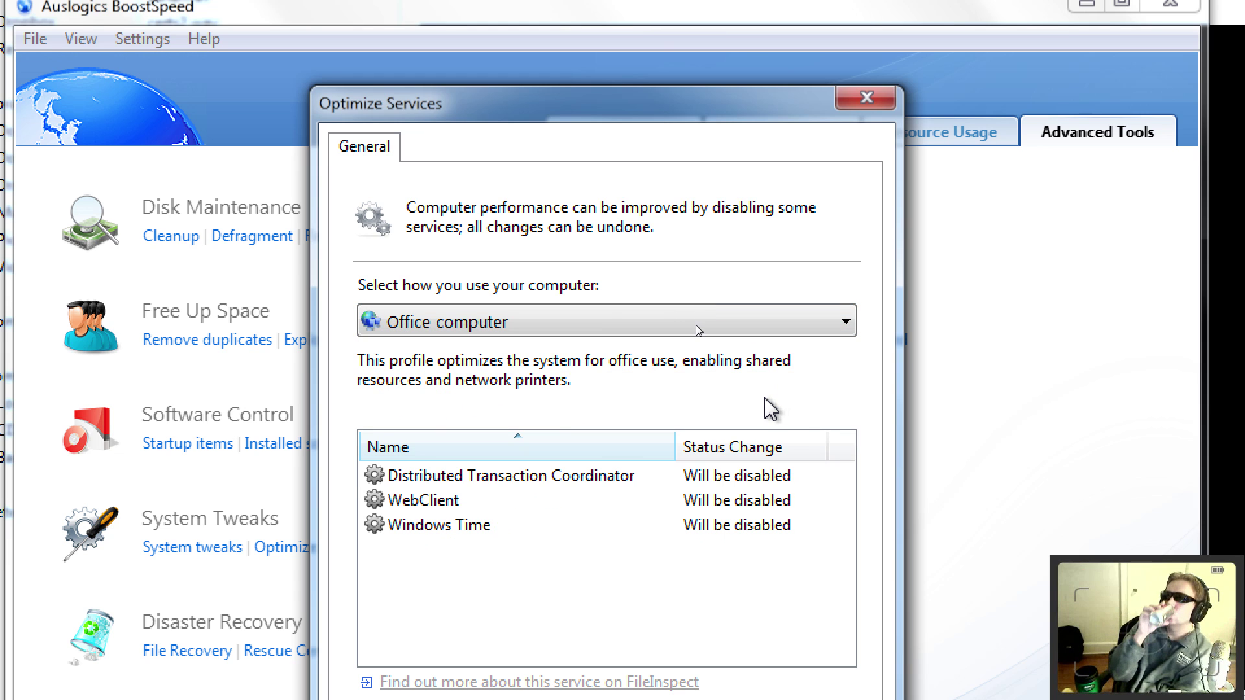